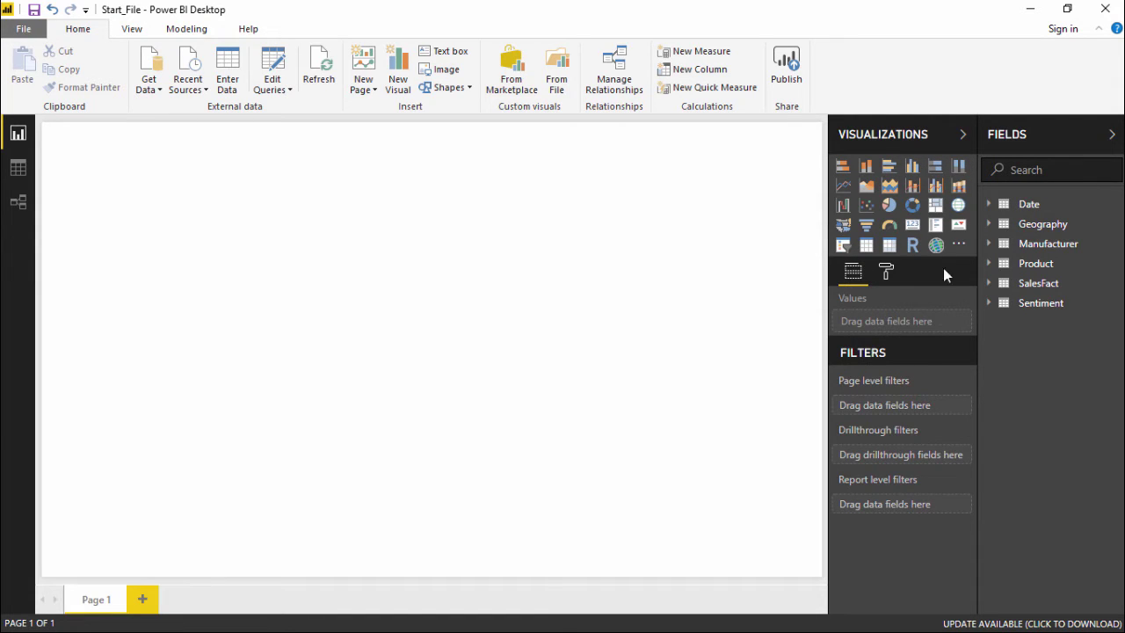
Step: Create a pie chart on the report page with Product Segment as the legend and SalesFact Revenue as the values
{"action": "left_click", "coordinate": [891, 214]}
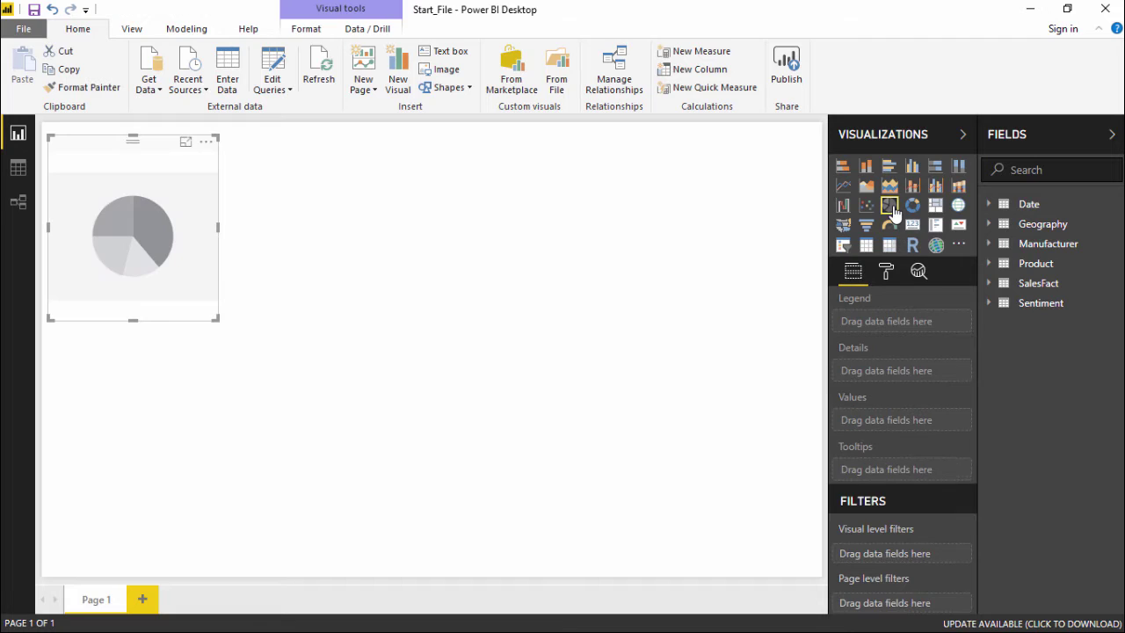
{"action": "left_click_drag", "start_coordinate": [97, 149], "coordinate": [252, 209]}
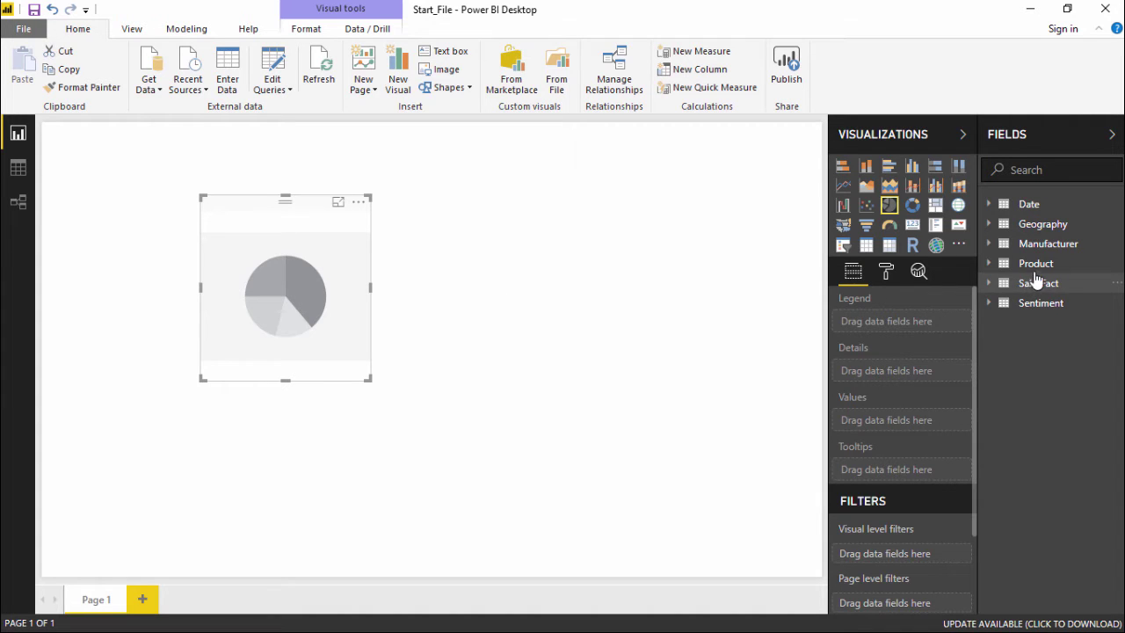
{"action": "left_click", "coordinate": [991, 264]}
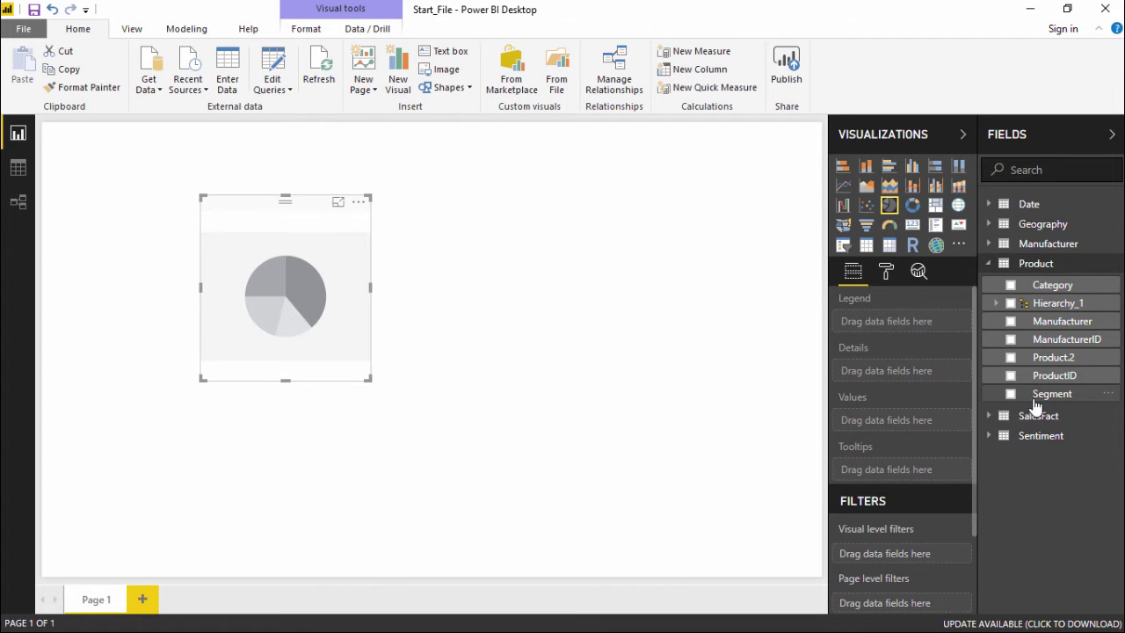
{"action": "left_click_drag", "start_coordinate": [1036, 402], "coordinate": [263, 264]}
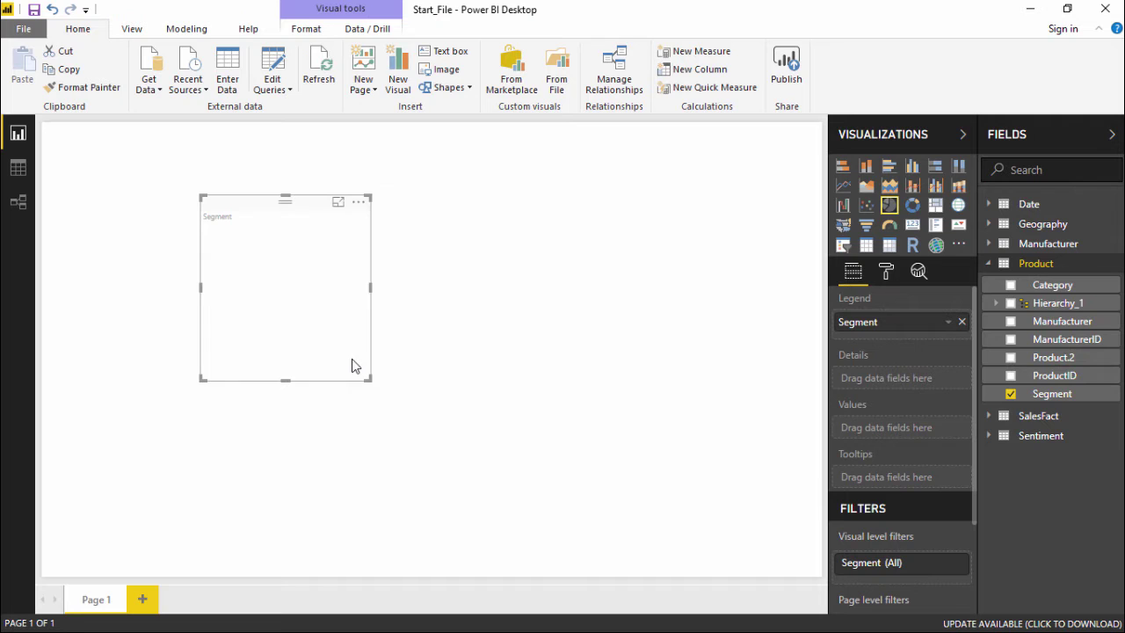
{"action": "left_click", "coordinate": [989, 416]}
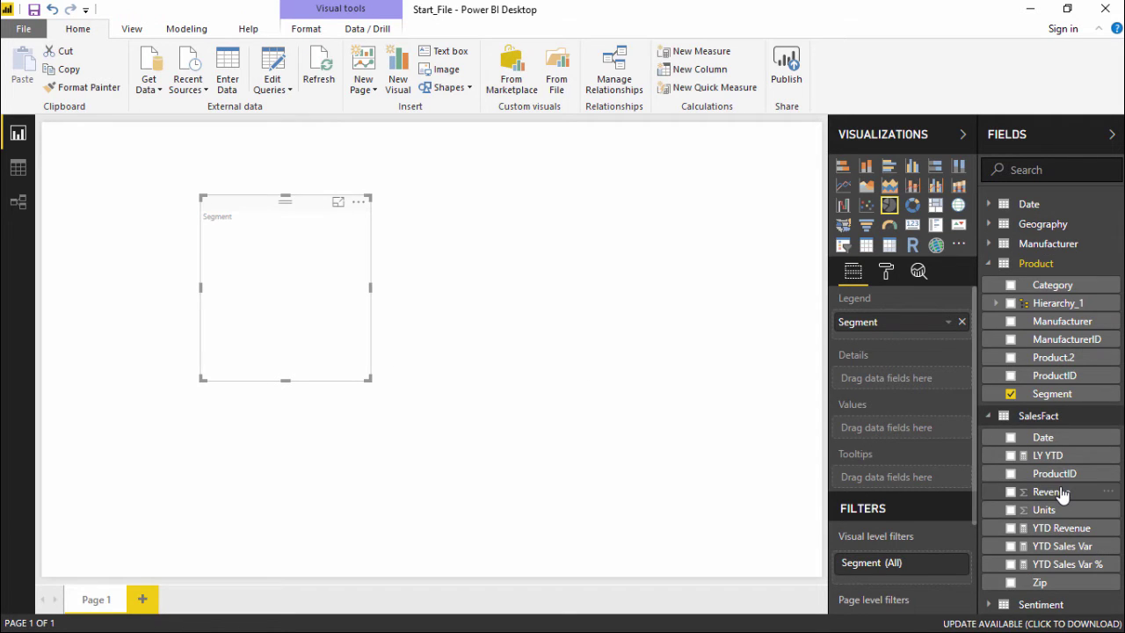
{"action": "left_click_drag", "start_coordinate": [1062, 499], "coordinate": [916, 431]}
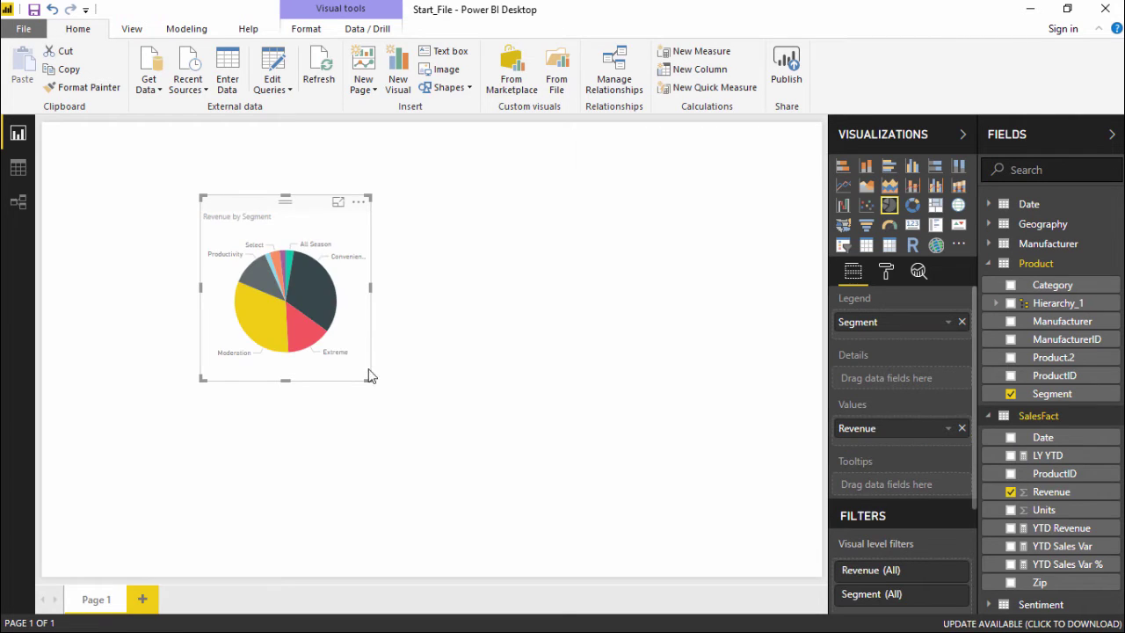
Step: Enlarge the pie chart to cover most of the report page and inspect the Convenience slice's details
{"action": "left_click_drag", "start_coordinate": [366, 377], "coordinate": [700, 553]}
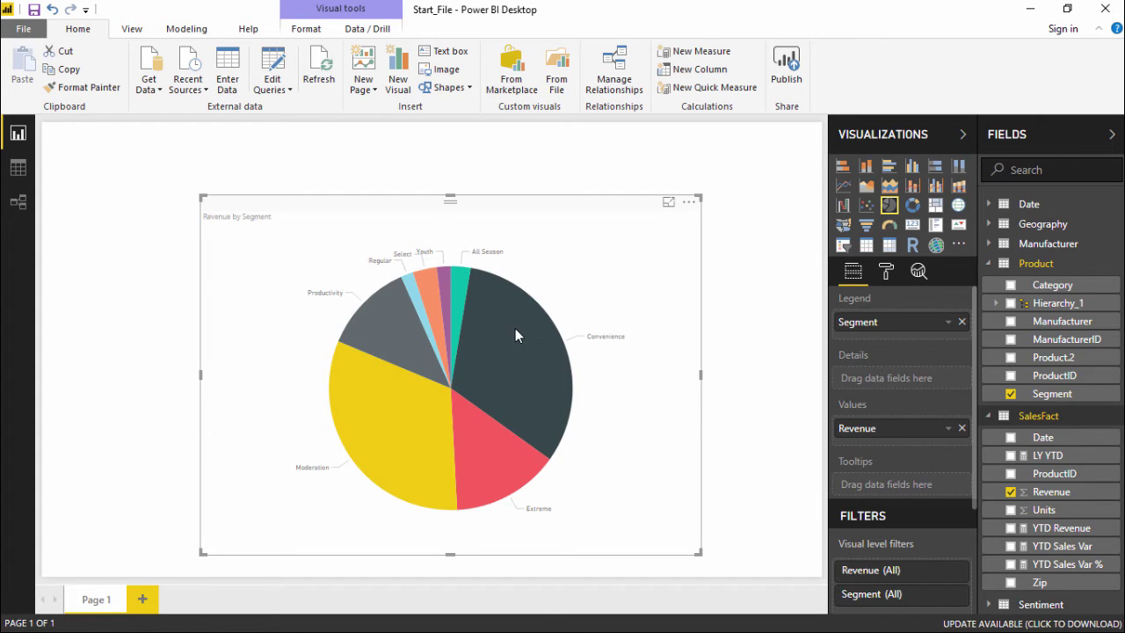
{"action": "mouse_move", "coordinate": [511, 342]}
{"action": "mouse_move", "coordinate": [578, 346]}
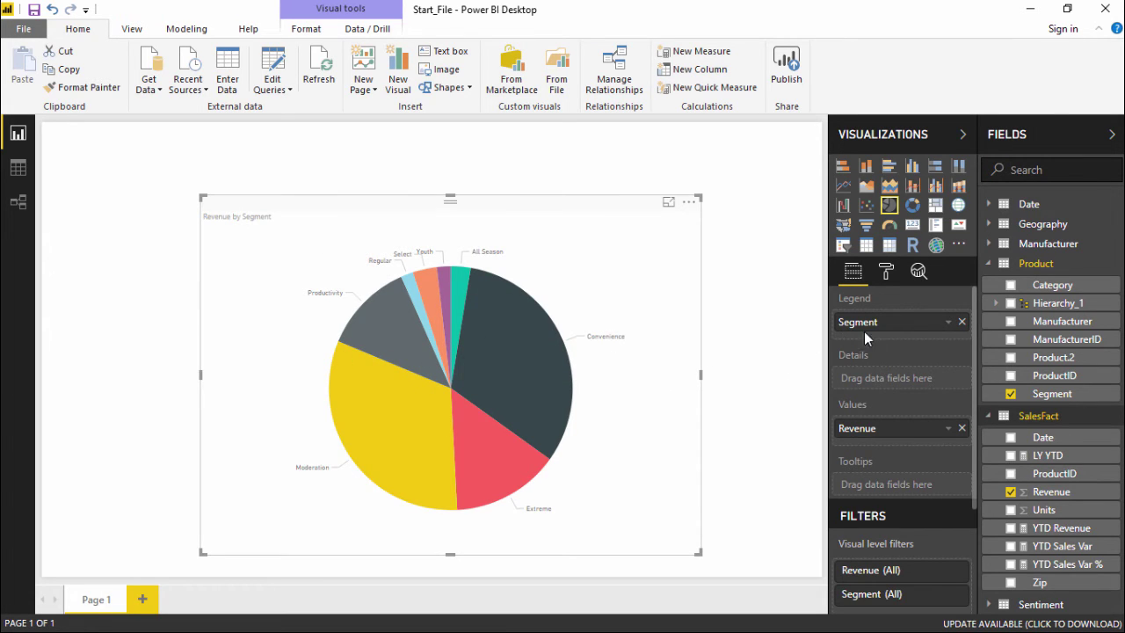
Step: Try the pie chart with its legend turned on, shift the chart around the page, and turn the legend off again
{"action": "left_click", "coordinate": [888, 274]}
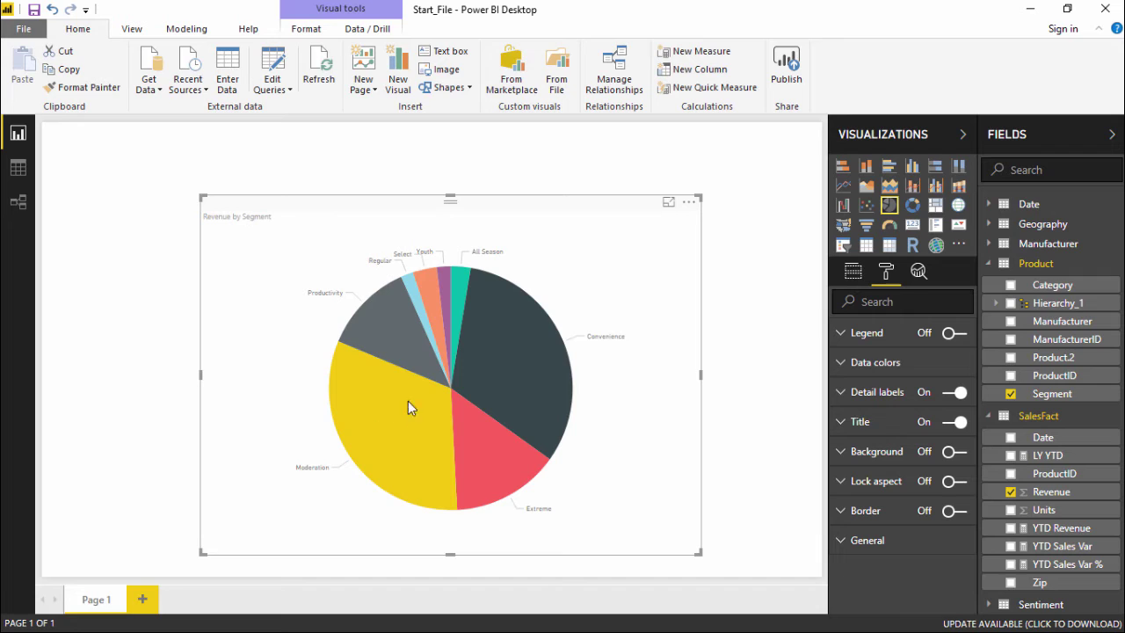
{"action": "mouse_move", "coordinate": [530, 428]}
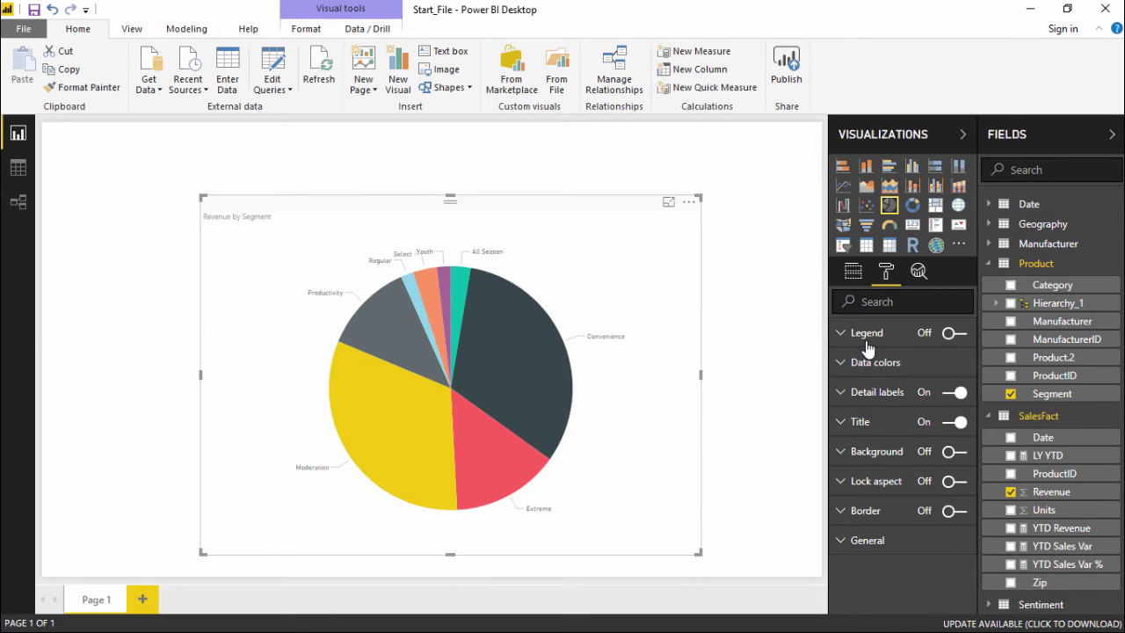
{"action": "left_click", "coordinate": [950, 342]}
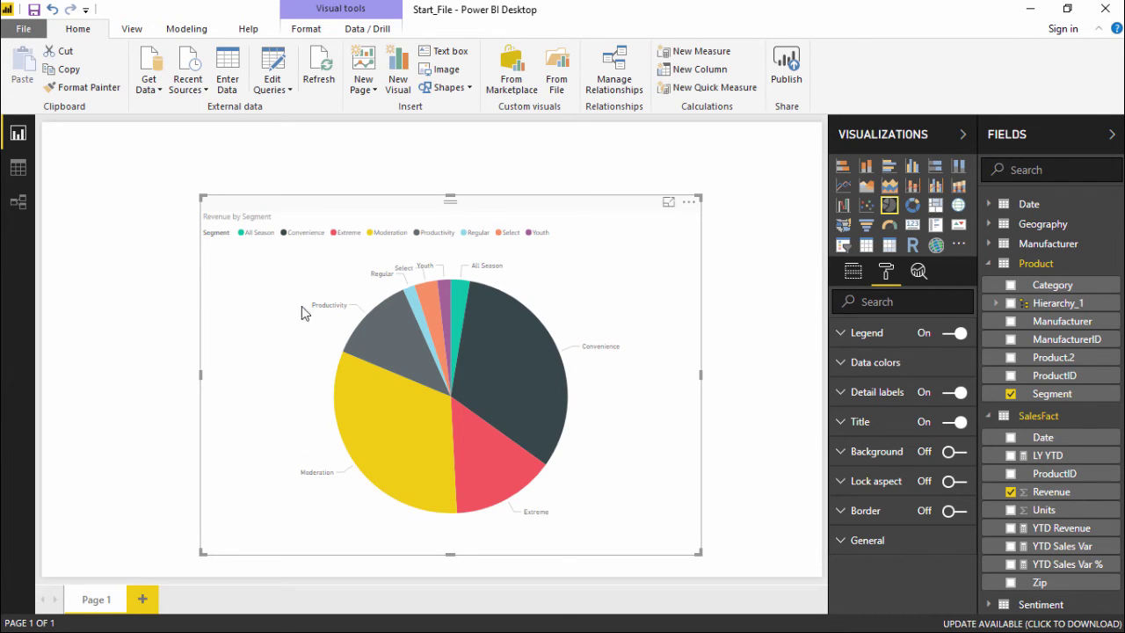
{"action": "left_click_drag", "start_coordinate": [343, 470], "coordinate": [446, 493]}
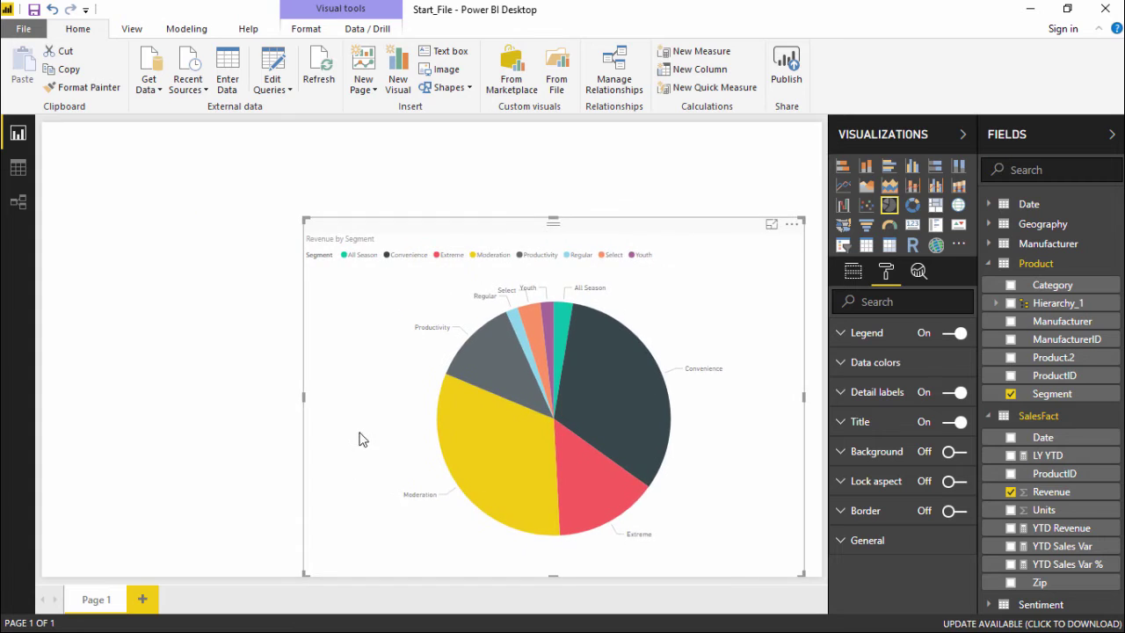
{"action": "left_click_drag", "start_coordinate": [358, 439], "coordinate": [276, 376]}
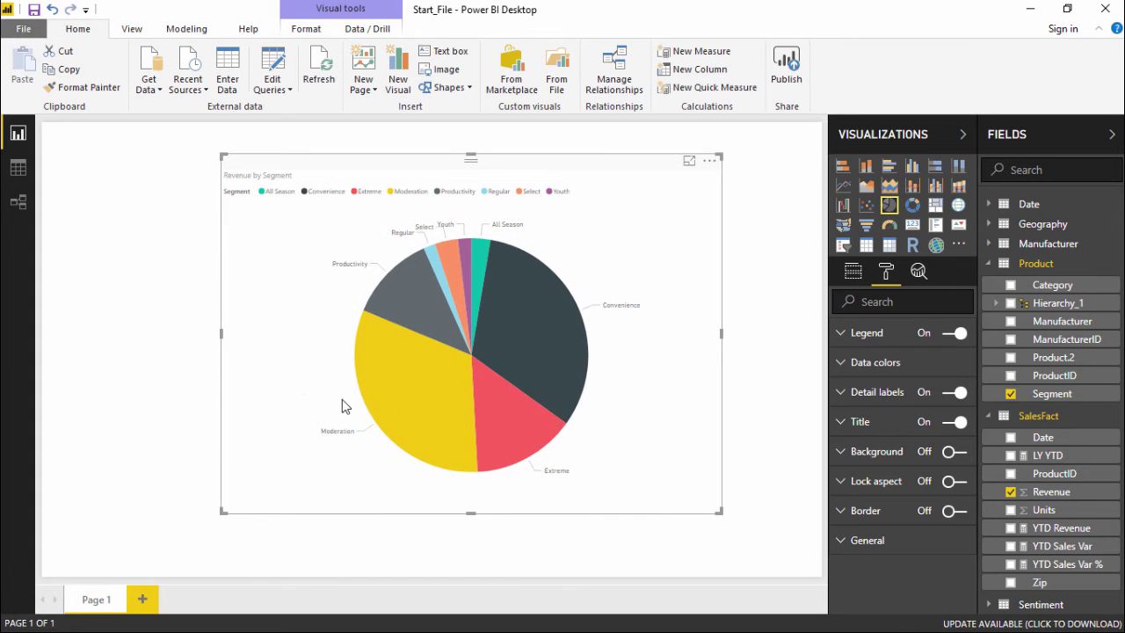
{"action": "left_click", "coordinate": [944, 339]}
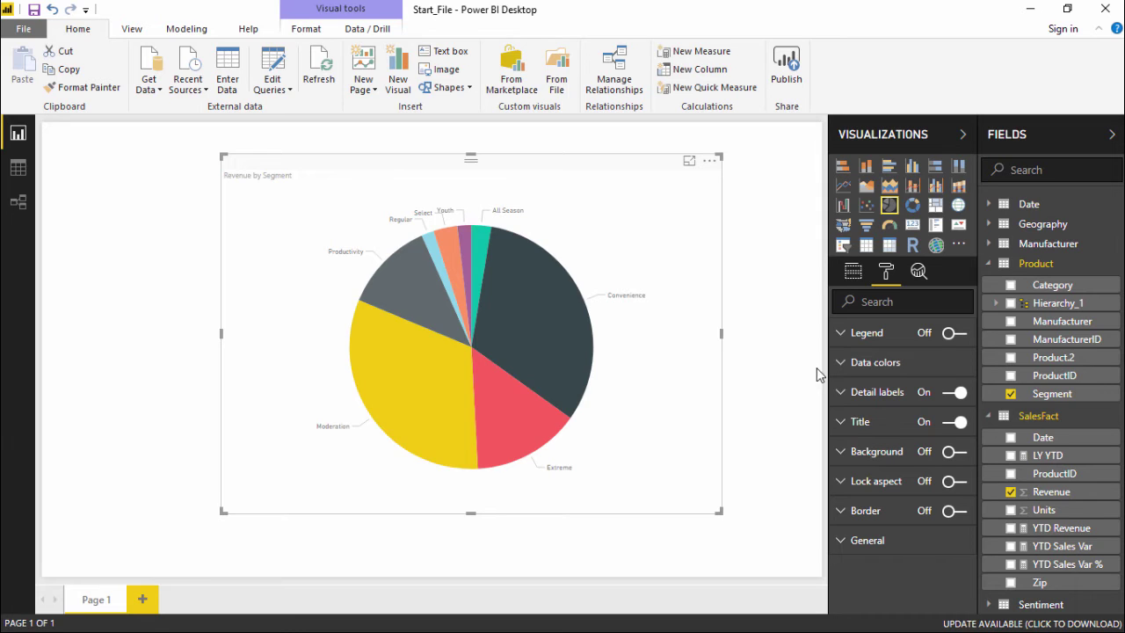
Step: Switch the pie chart's detail labels off and back on, and do the same with its title
{"action": "left_click", "coordinate": [949, 393]}
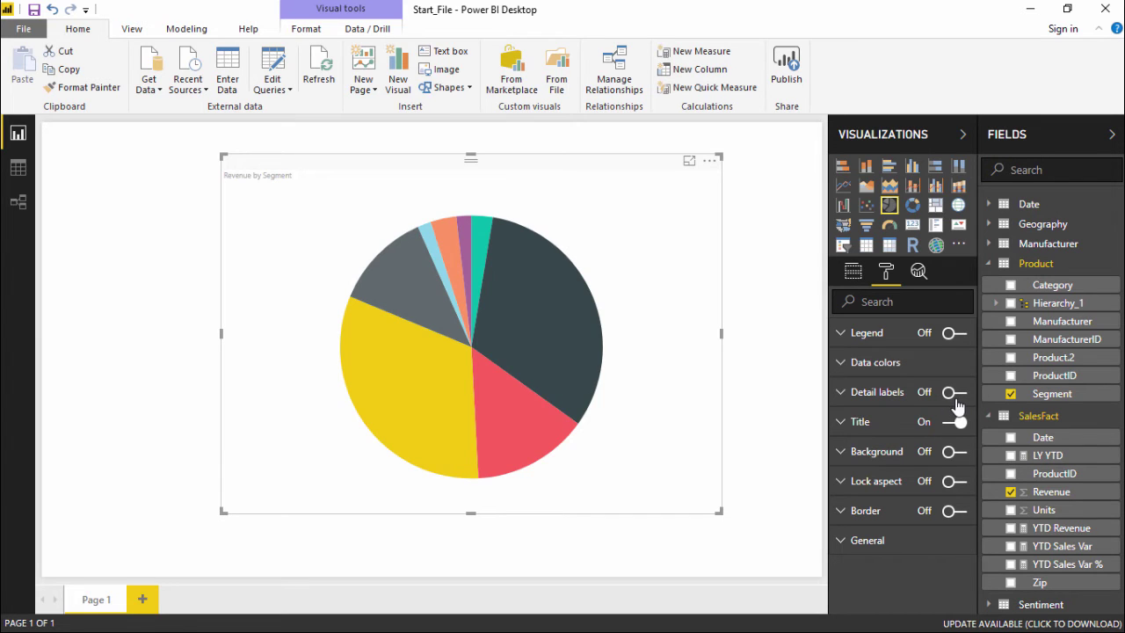
{"action": "left_click", "coordinate": [954, 396]}
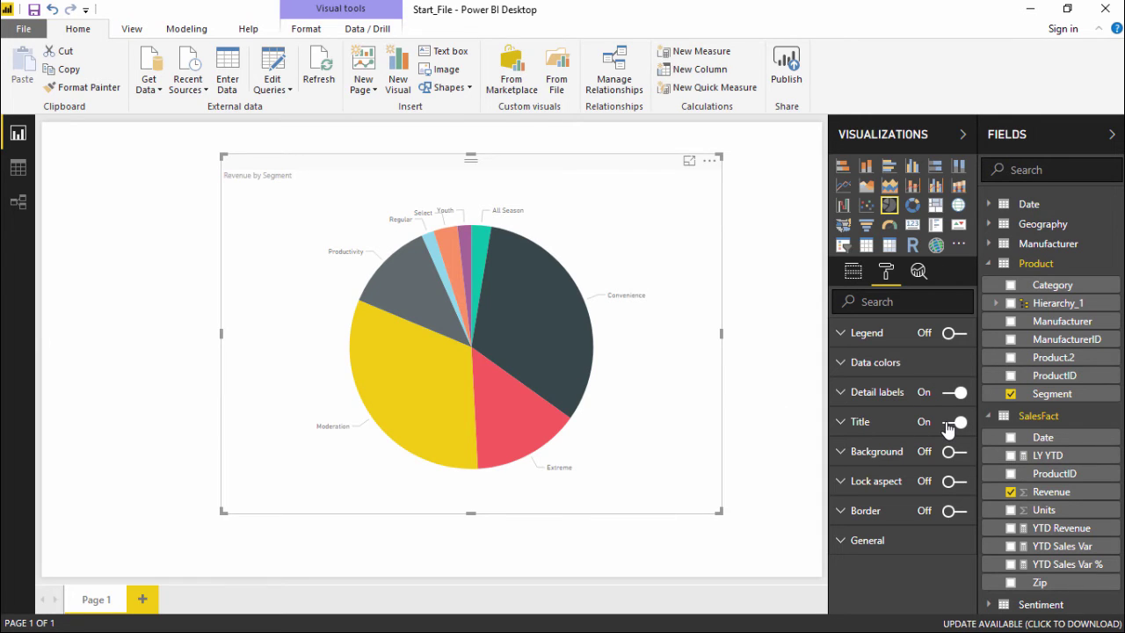
{"action": "left_click", "coordinate": [950, 422]}
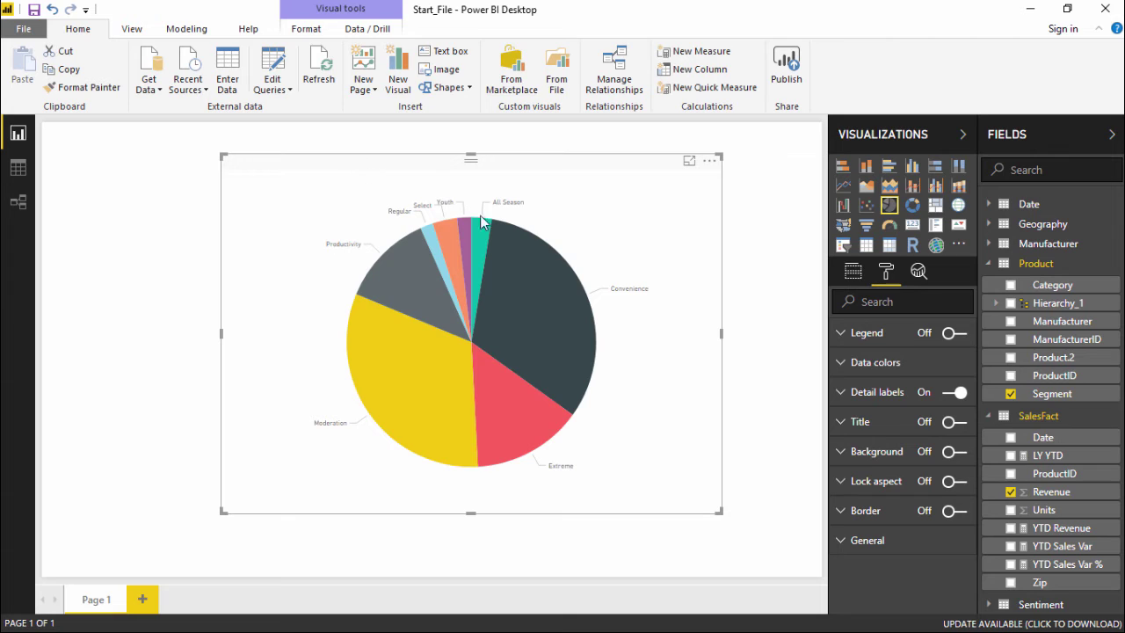
{"action": "left_click", "coordinate": [953, 424]}
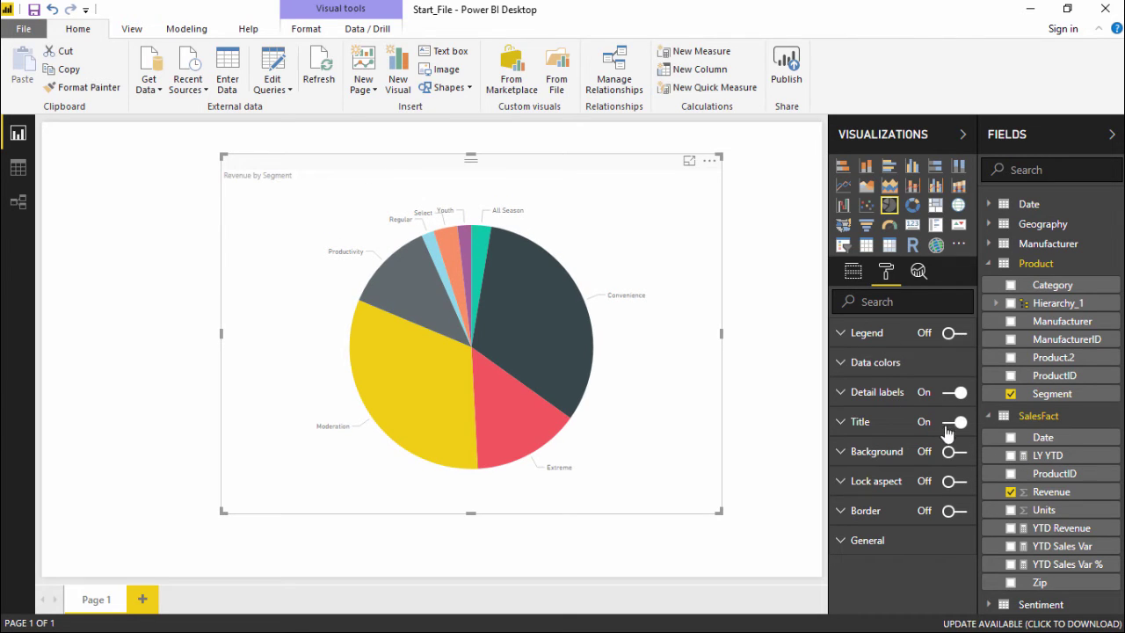
Step: Compare the alignment options for the pie chart's title and leave it centred
{"action": "left_click", "coordinate": [841, 424]}
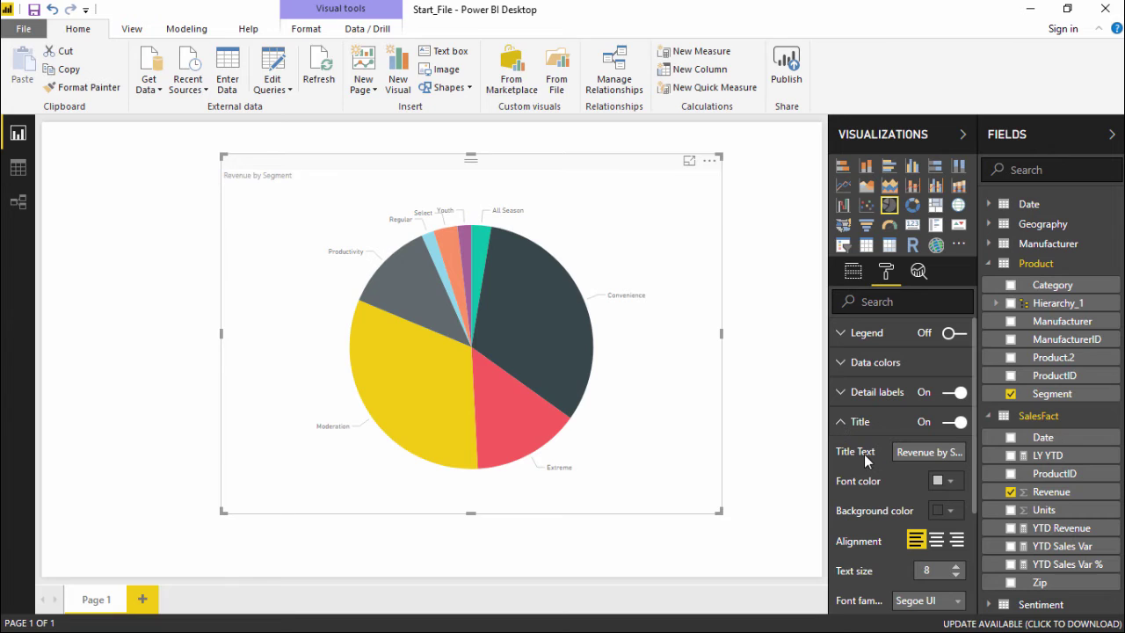
{"action": "scroll", "coordinate": [890, 464], "scroll_direction": "down", "scroll_amount": 2}
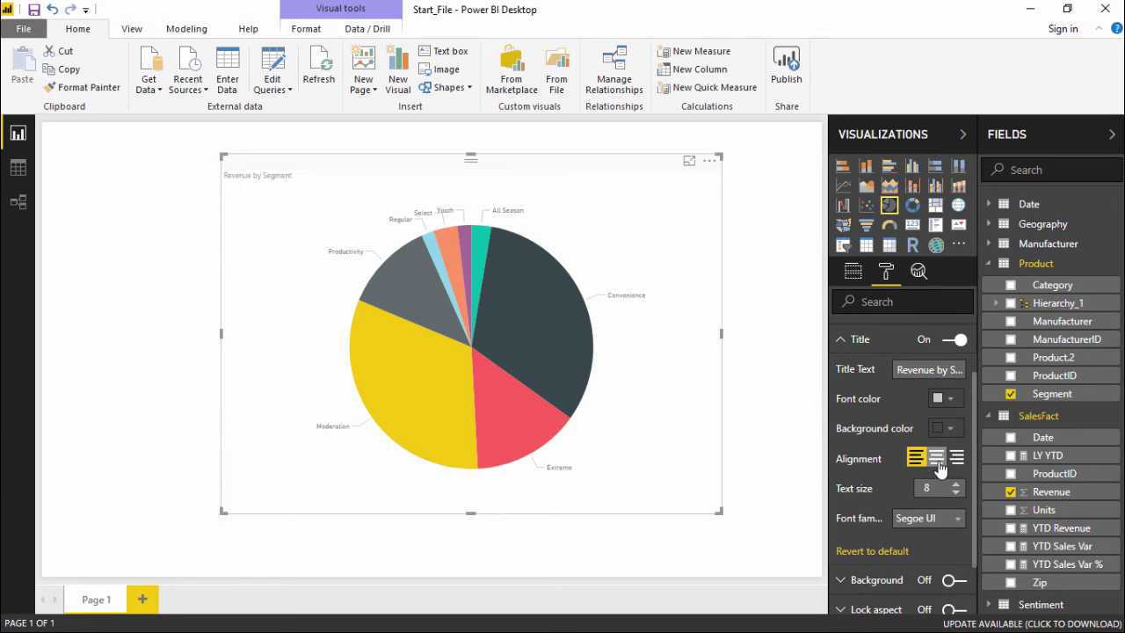
{"action": "left_click", "coordinate": [936, 460]}
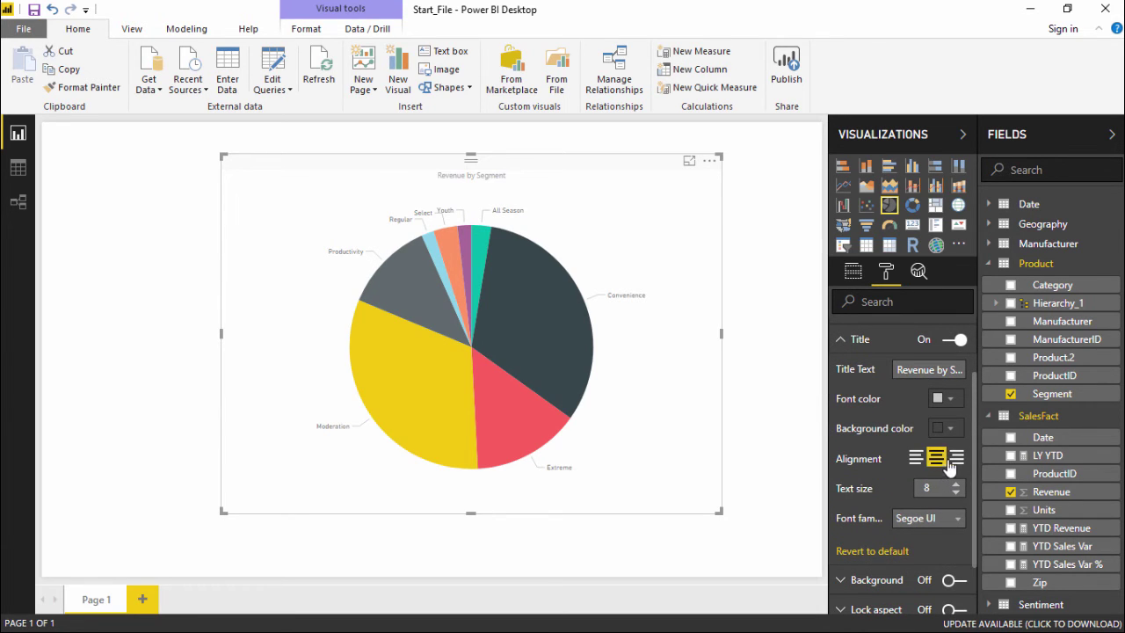
{"action": "left_click", "coordinate": [954, 457]}
{"action": "left_click", "coordinate": [917, 459]}
{"action": "left_click", "coordinate": [935, 464]}
Step: Increase the pie chart title's text size to 21 and collapse the title settings
{"action": "left_click", "coordinate": [957, 484]}
{"action": "left_click", "coordinate": [957, 484]}
{"action": "left_click", "coordinate": [957, 484]}
{"action": "left_click", "coordinate": [956, 484]}
{"action": "left_click", "coordinate": [957, 484]}
{"action": "left_click", "coordinate": [957, 484]}
{"action": "left_click", "coordinate": [956, 484]}
{"action": "left_click", "coordinate": [957, 484]}
{"action": "left_click", "coordinate": [956, 484]}
{"action": "left_click", "coordinate": [957, 484]}
{"action": "left_click", "coordinate": [957, 484]}
{"action": "left_click", "coordinate": [957, 484]}
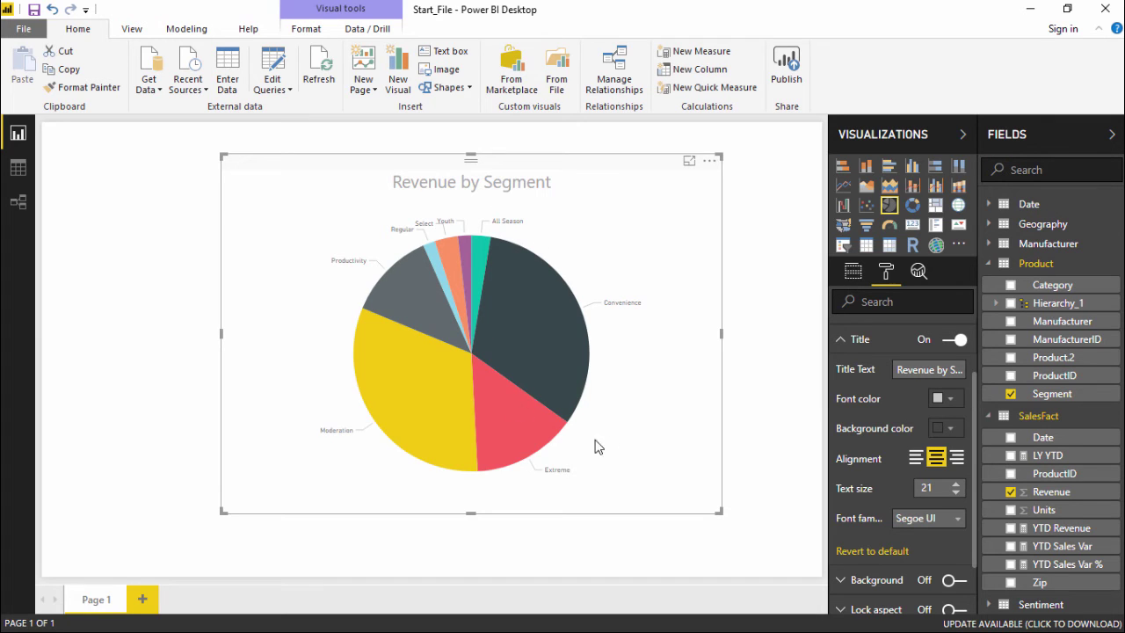
{"action": "left_click", "coordinate": [839, 341]}
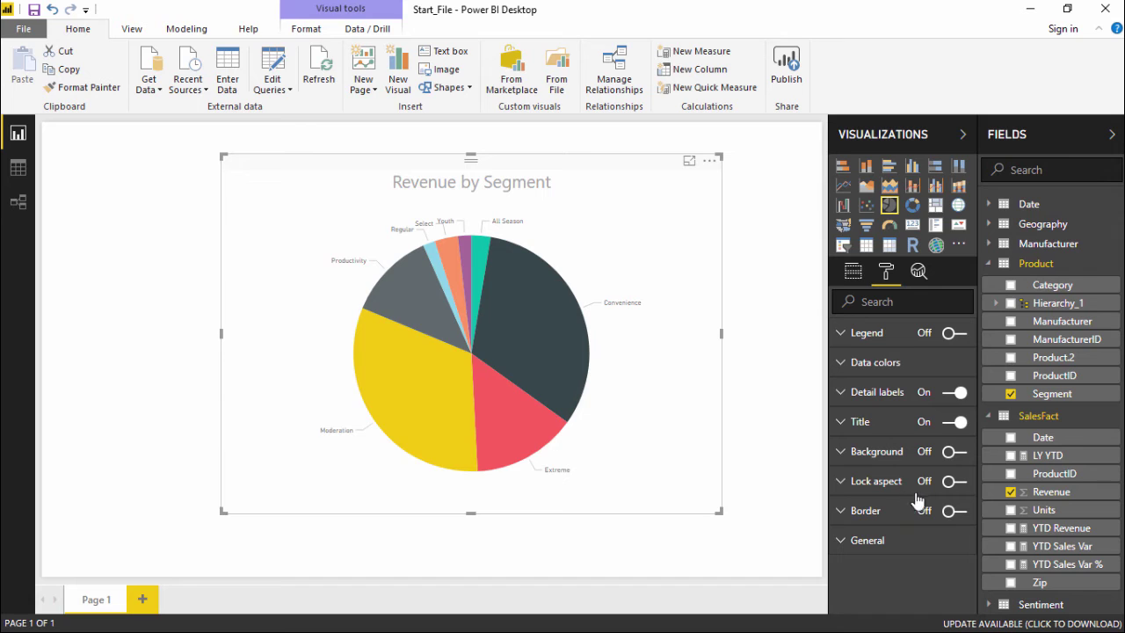
Step: Try a border around the pie chart, preview it with the chart deselected, and turn the border off again
{"action": "left_click", "coordinate": [844, 517]}
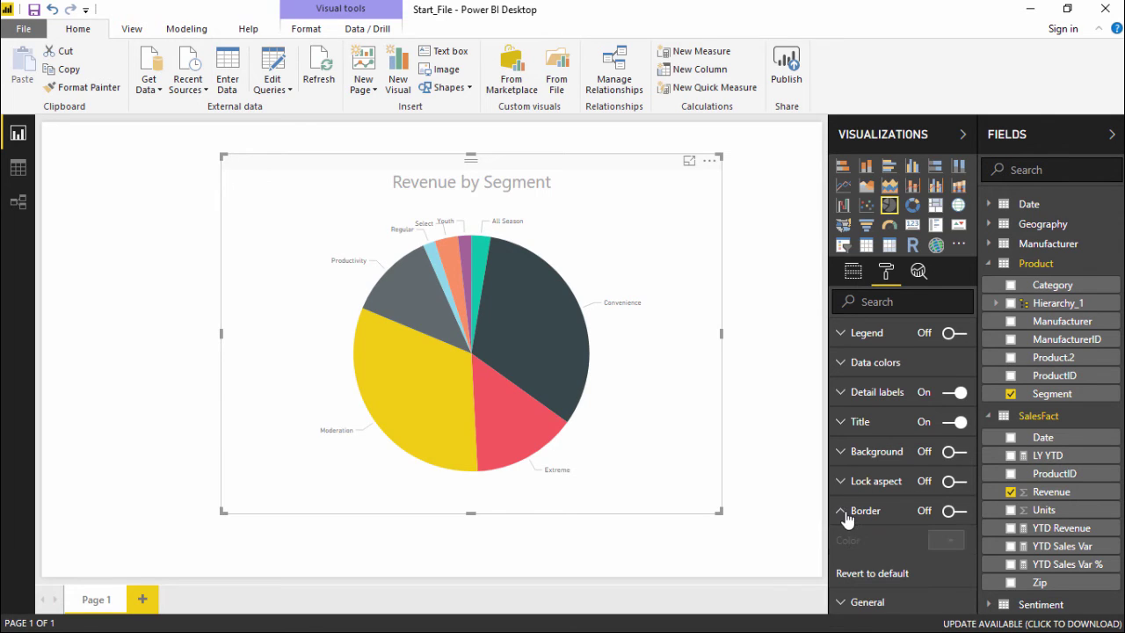
{"action": "left_click", "coordinate": [953, 513]}
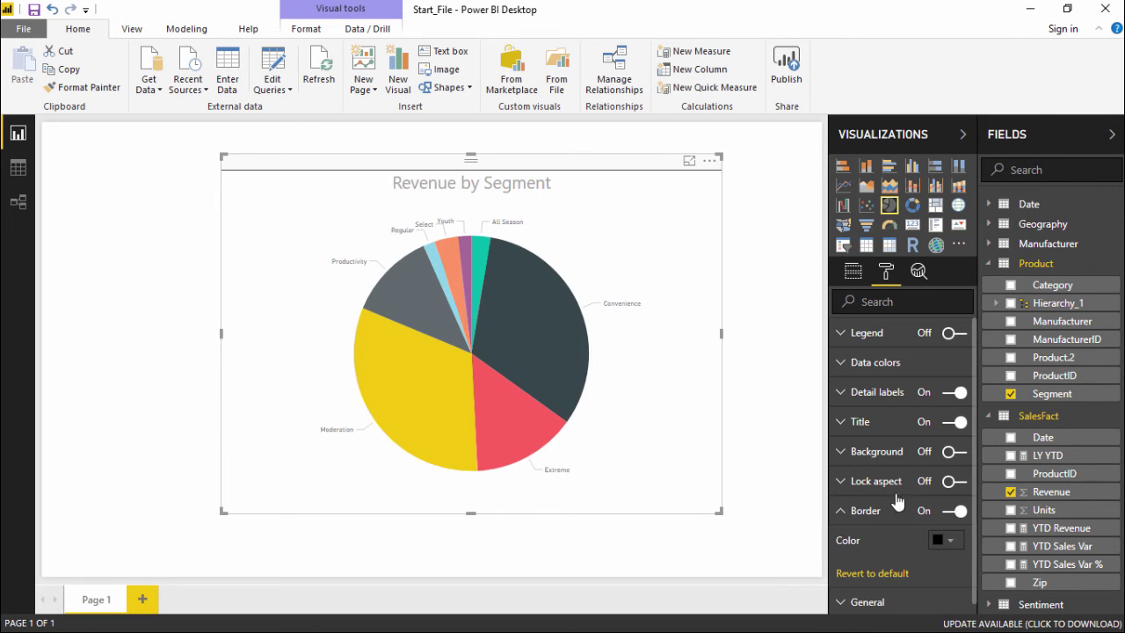
{"action": "left_click", "coordinate": [773, 268]}
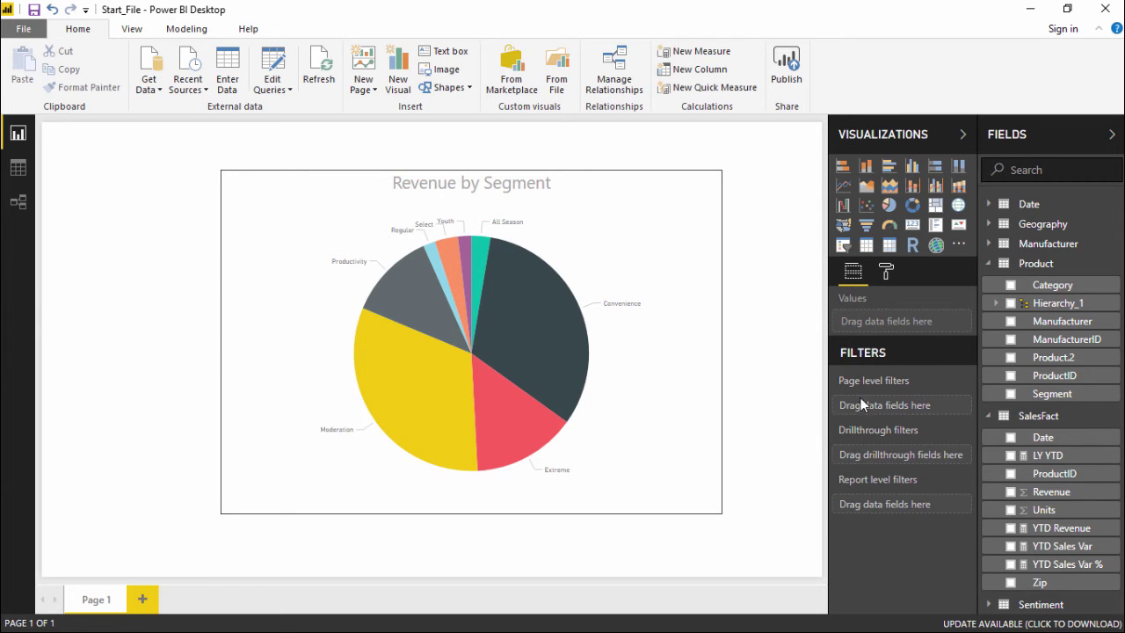
{"action": "left_click", "coordinate": [681, 391]}
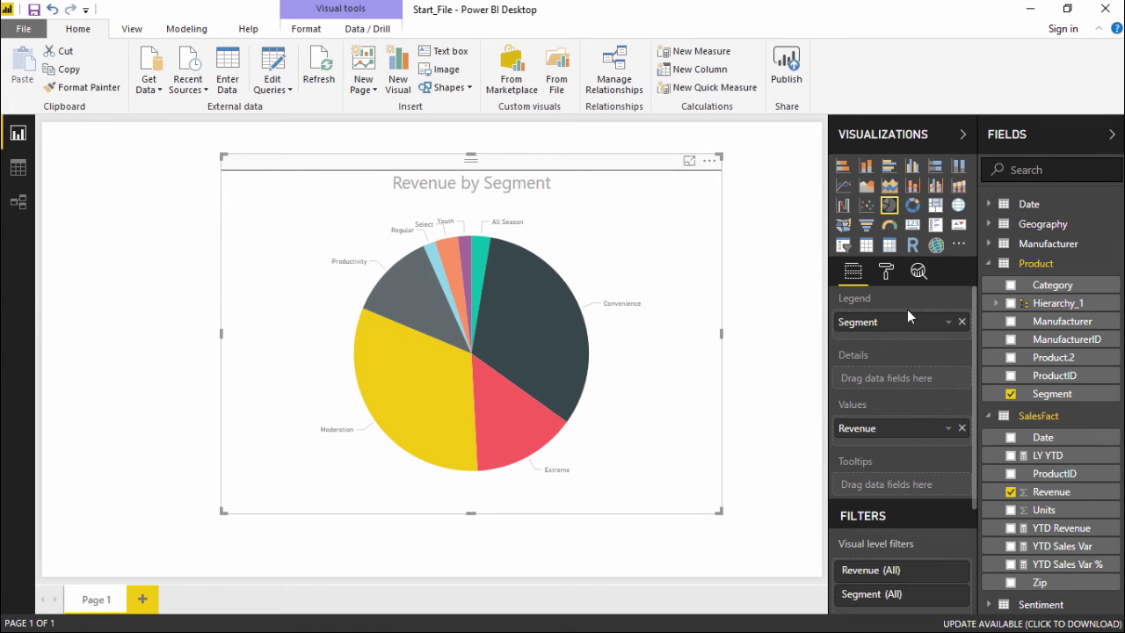
{"action": "left_click", "coordinate": [885, 272]}
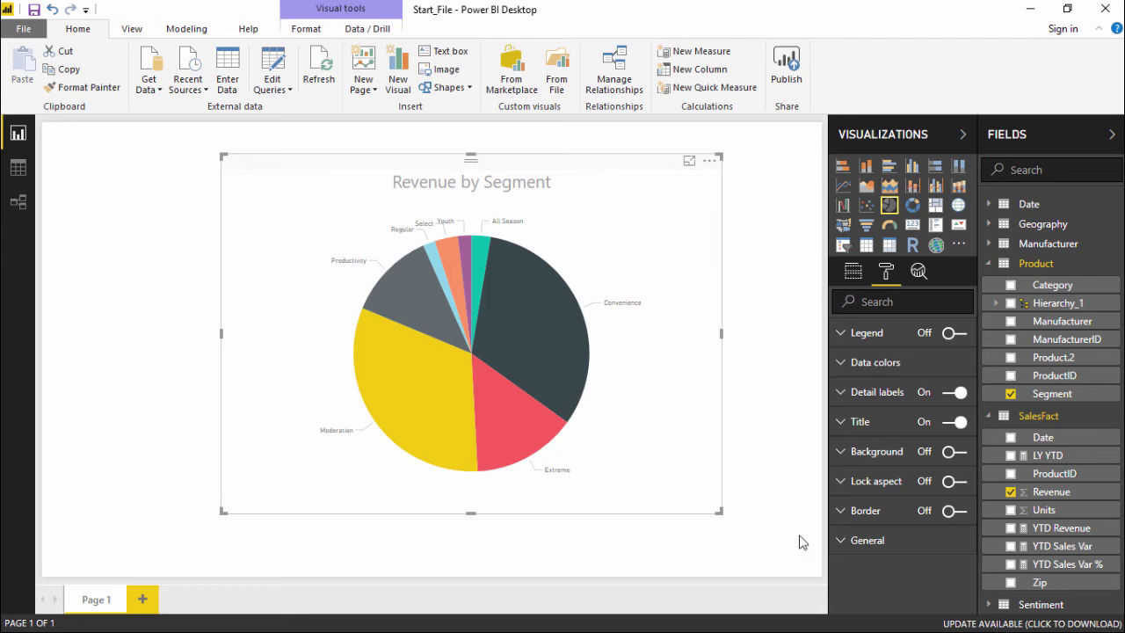
Step: Move the pie chart into the upper-left corner of the report page and deselect it
{"action": "left_click", "coordinate": [768, 544]}
{"action": "left_click_drag", "start_coordinate": [548, 312], "coordinate": [358, 278]}
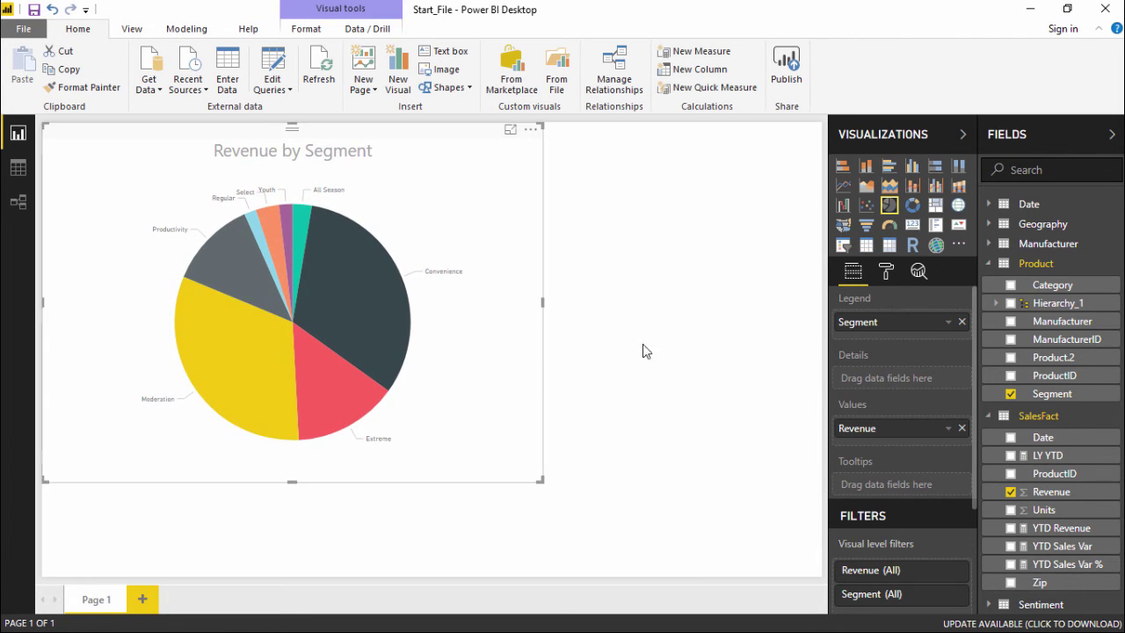
{"action": "left_click", "coordinate": [680, 351]}
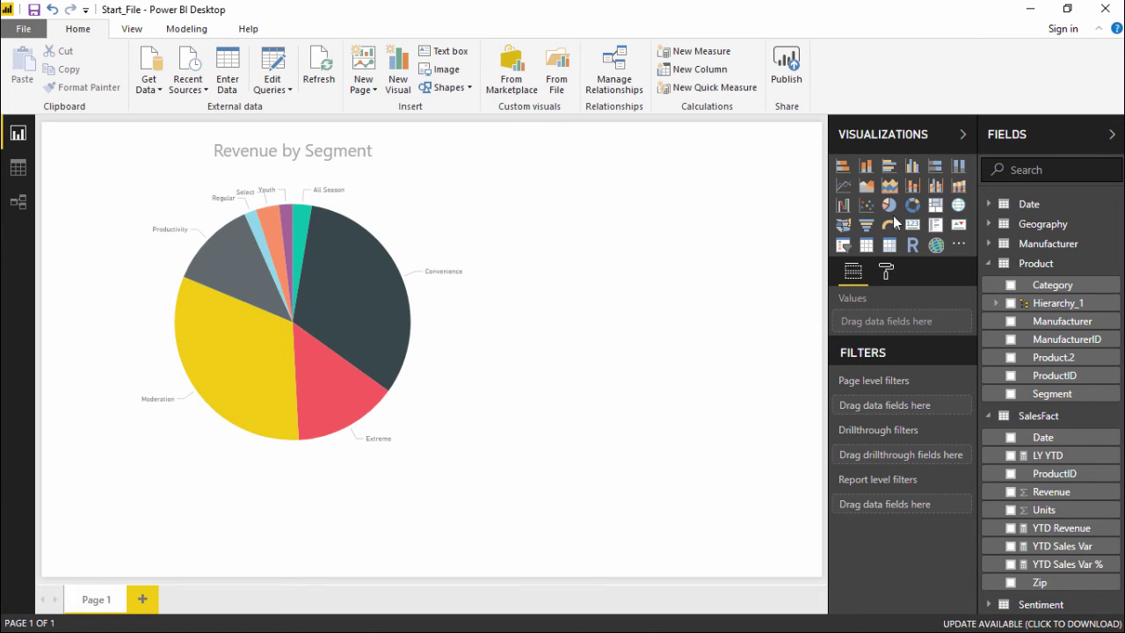
Step: Add an empty treemap to the page and position and resize it to fill the space beside the pie chart
{"action": "left_click", "coordinate": [938, 215]}
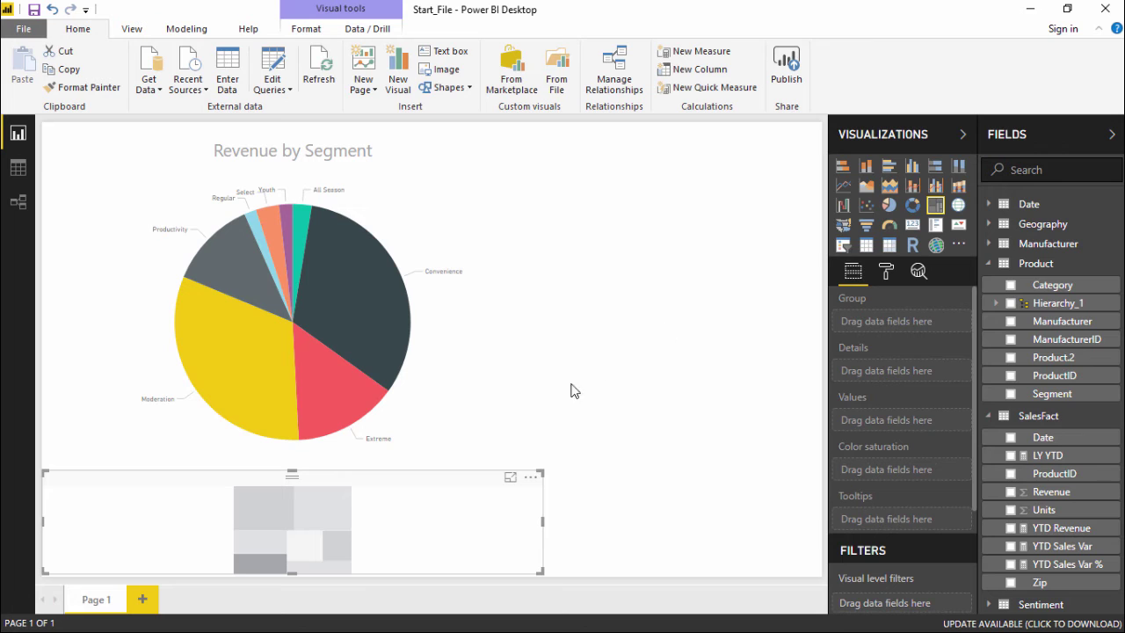
{"action": "left_click_drag", "start_coordinate": [457, 479], "coordinate": [665, 293]}
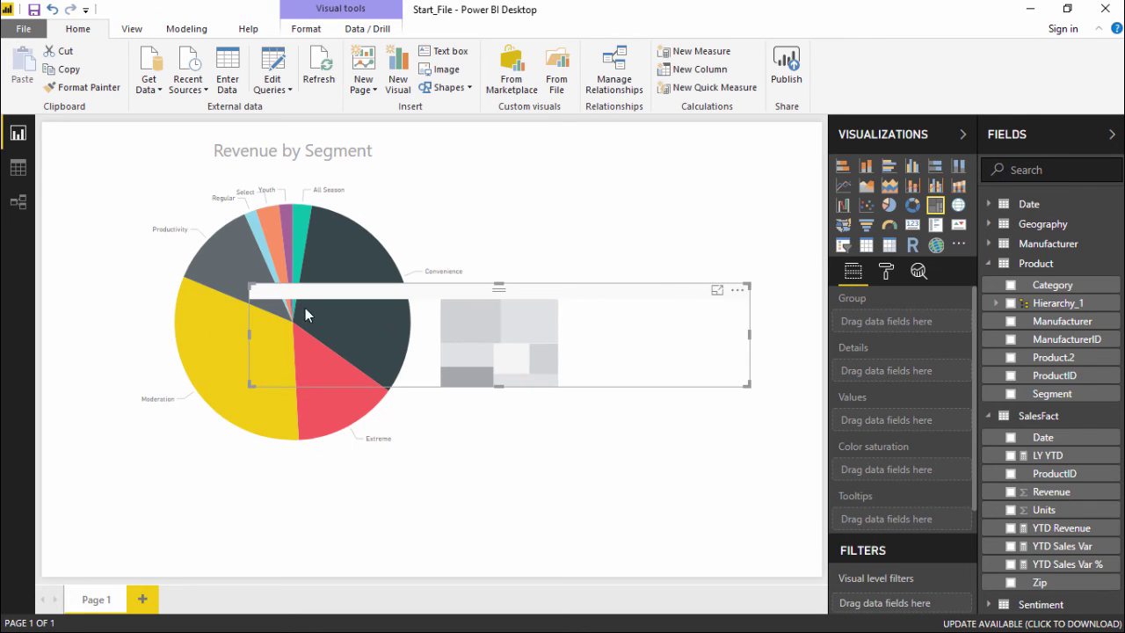
{"action": "left_click_drag", "start_coordinate": [252, 288], "coordinate": [491, 183]}
{"action": "left_click_drag", "start_coordinate": [741, 381], "coordinate": [801, 467]}
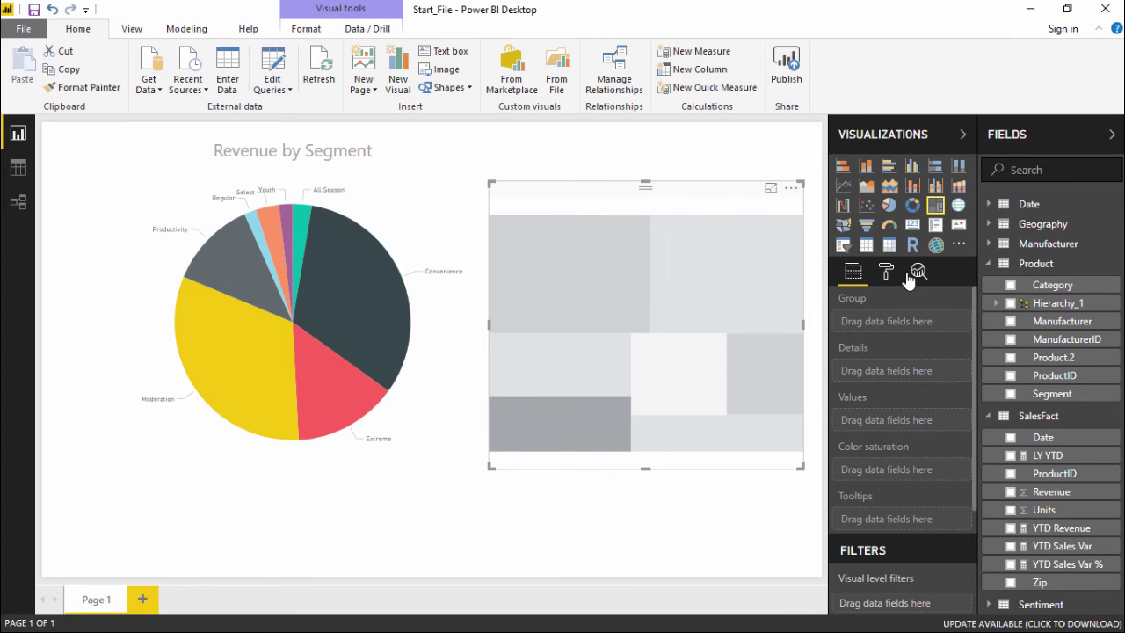
Step: Group the treemap by Manufacturer from the Manufacturer table and use SalesFact Revenue as its values
{"action": "left_click", "coordinate": [1002, 263]}
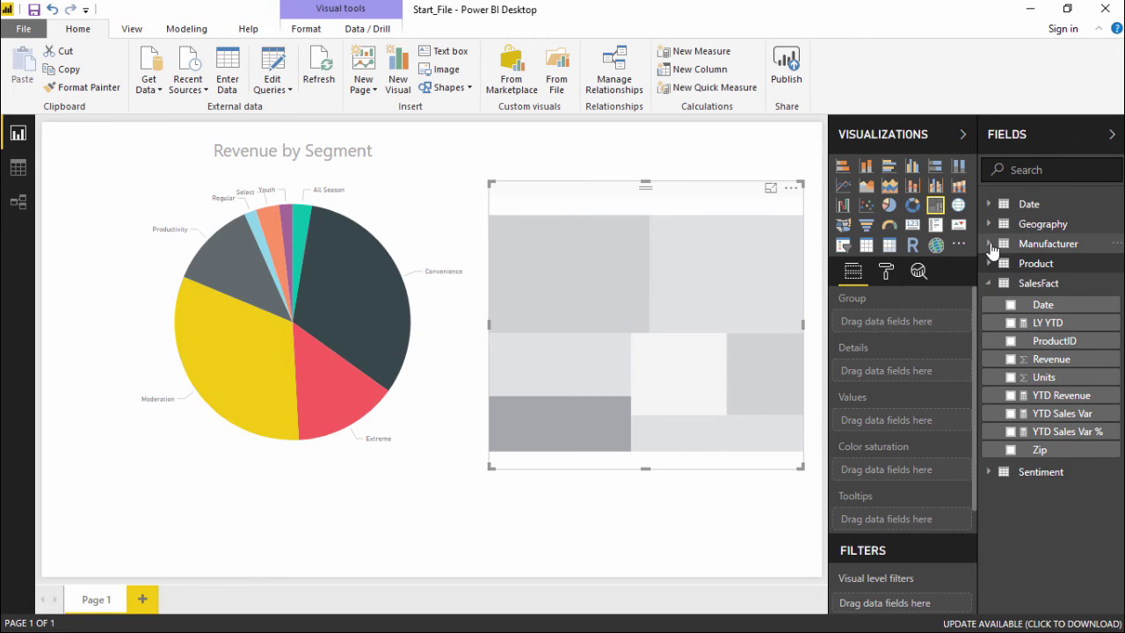
{"action": "left_click", "coordinate": [988, 245]}
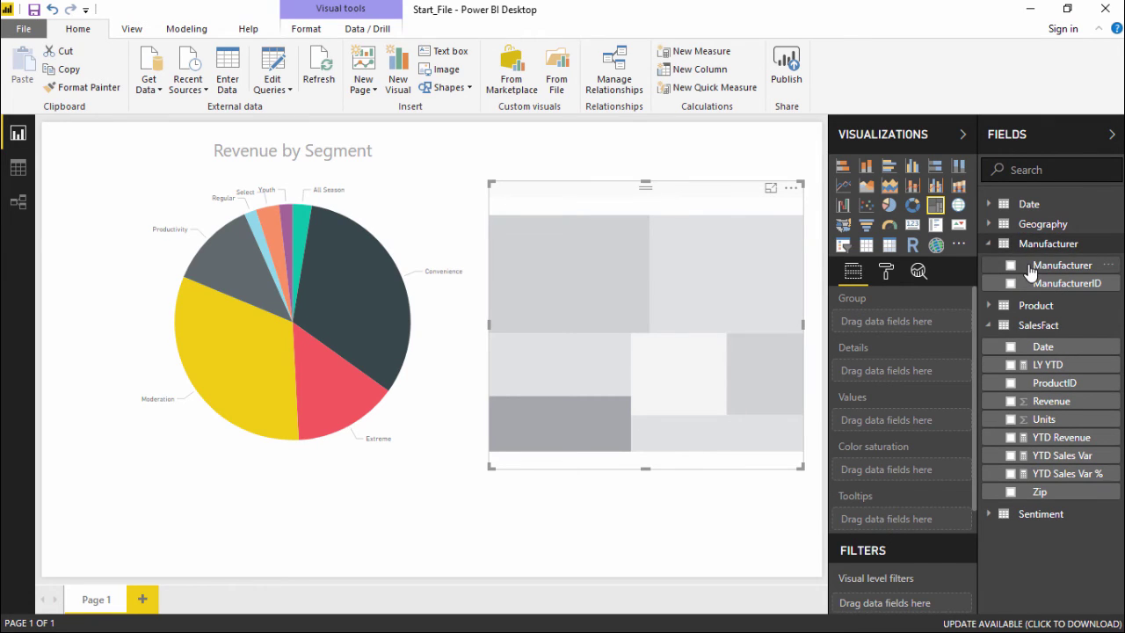
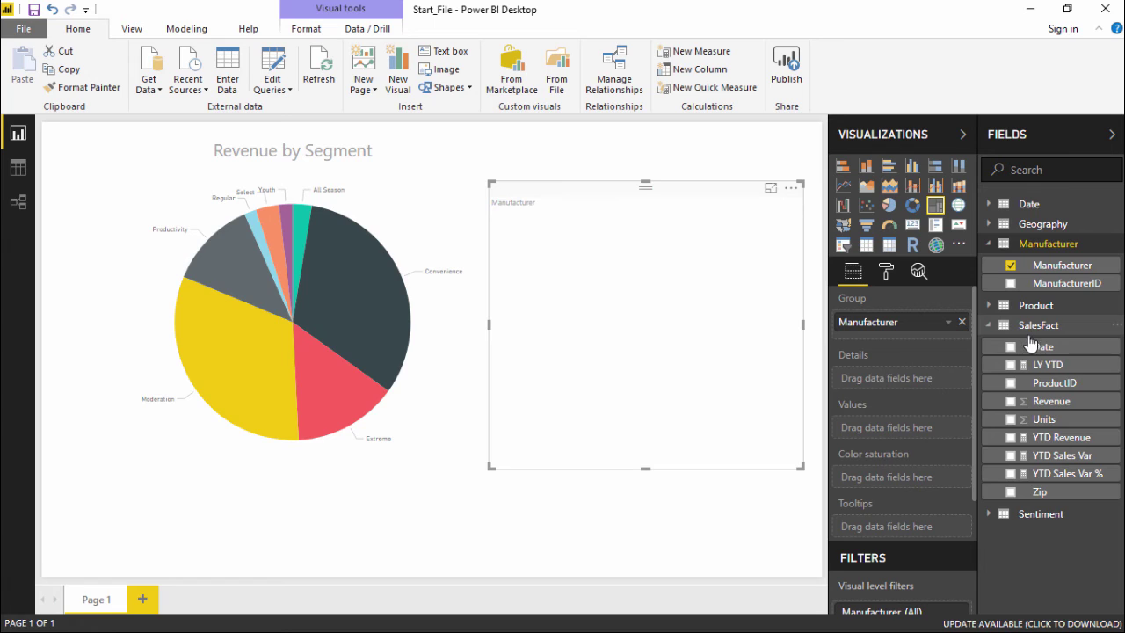
{"action": "left_click_drag", "start_coordinate": [1045, 401], "coordinate": [622, 325]}
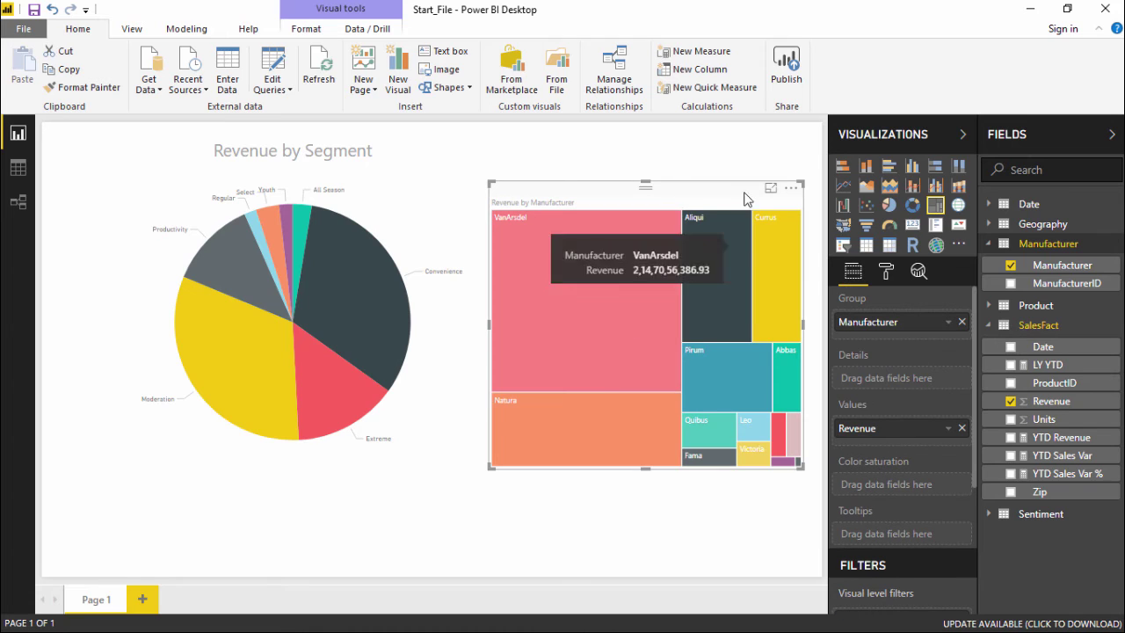
Step: Move the treemap slightly up and closer to the pie chart, and widen it on both sides
{"action": "left_click_drag", "start_coordinate": [594, 200], "coordinate": [572, 184]}
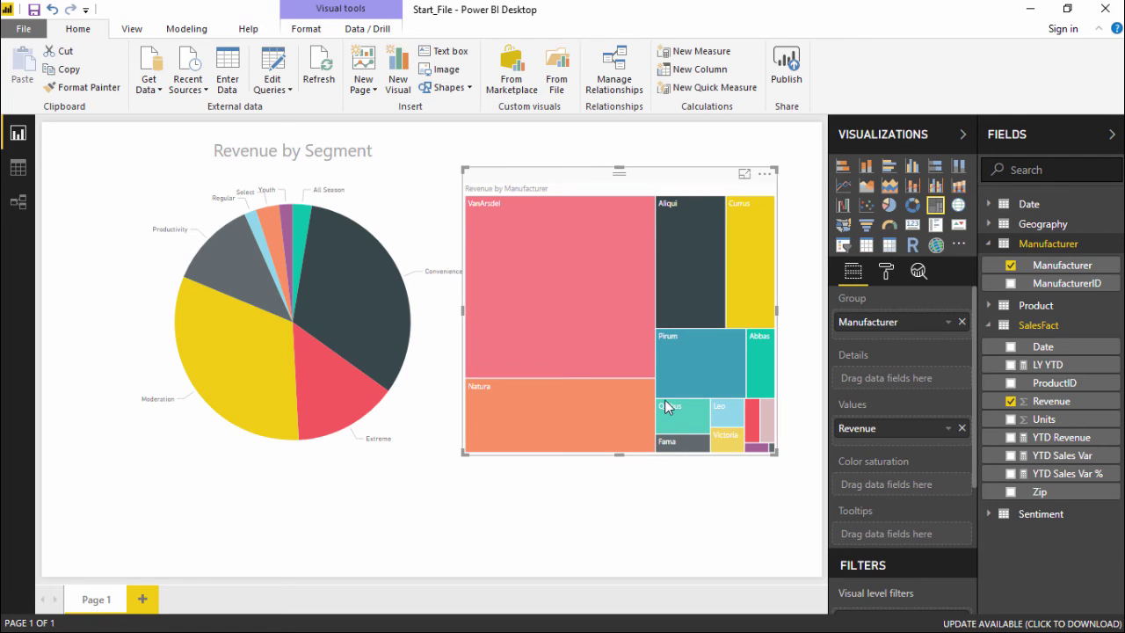
{"action": "mouse_move", "coordinate": [552, 318]}
{"action": "mouse_move", "coordinate": [637, 373]}
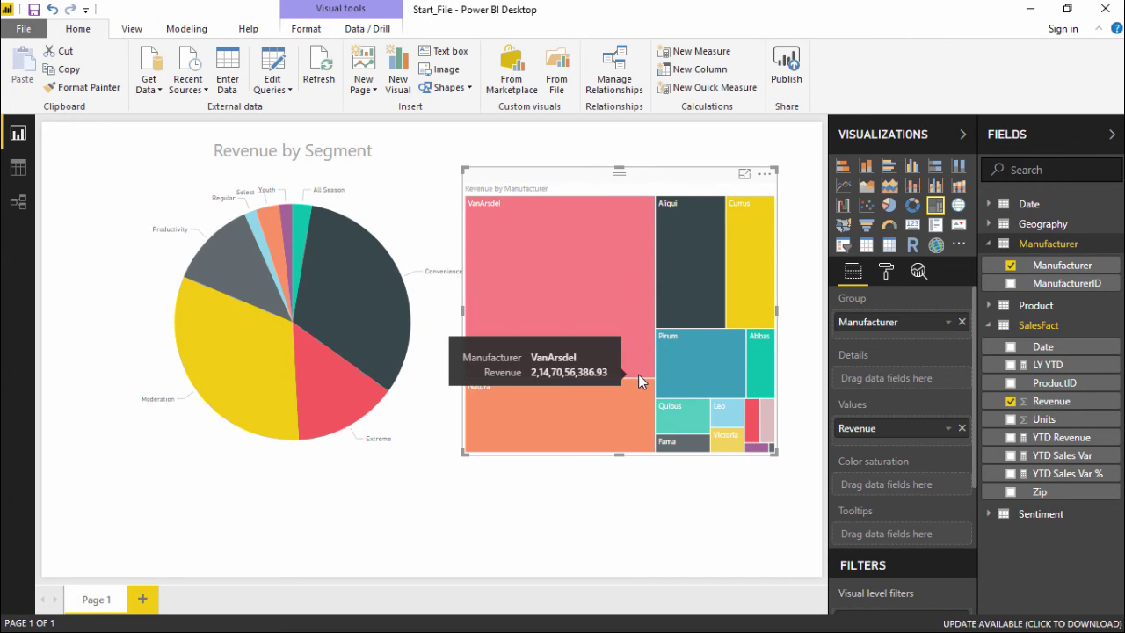
{"action": "mouse_move", "coordinate": [690, 295]}
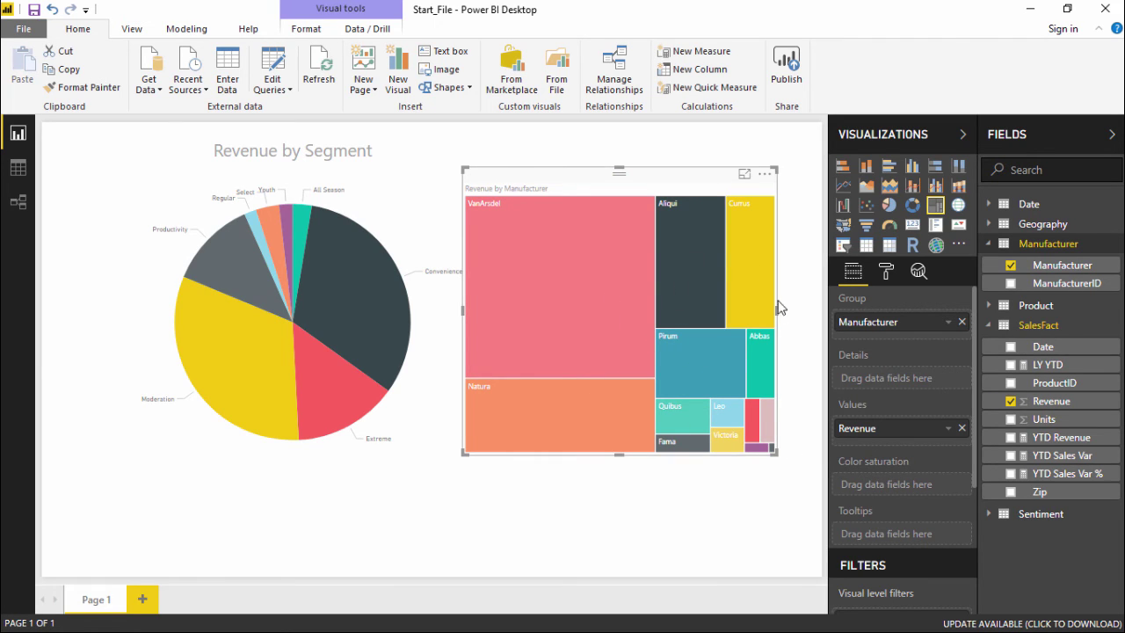
{"action": "left_click_drag", "start_coordinate": [777, 309], "coordinate": [809, 314]}
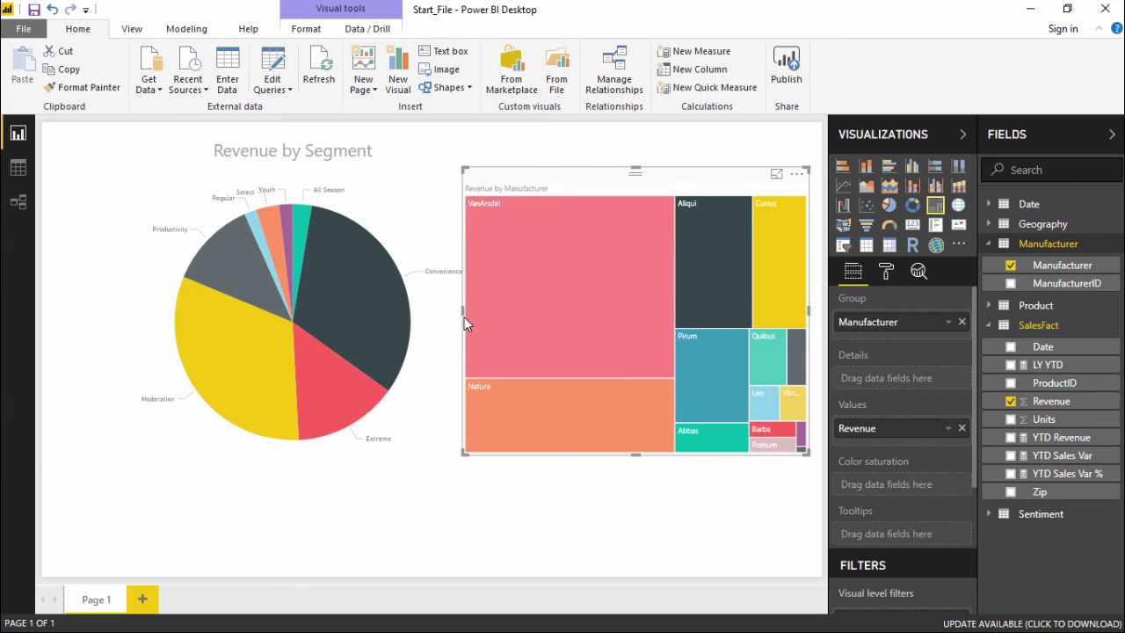
{"action": "left_click_drag", "start_coordinate": [463, 313], "coordinate": [436, 309]}
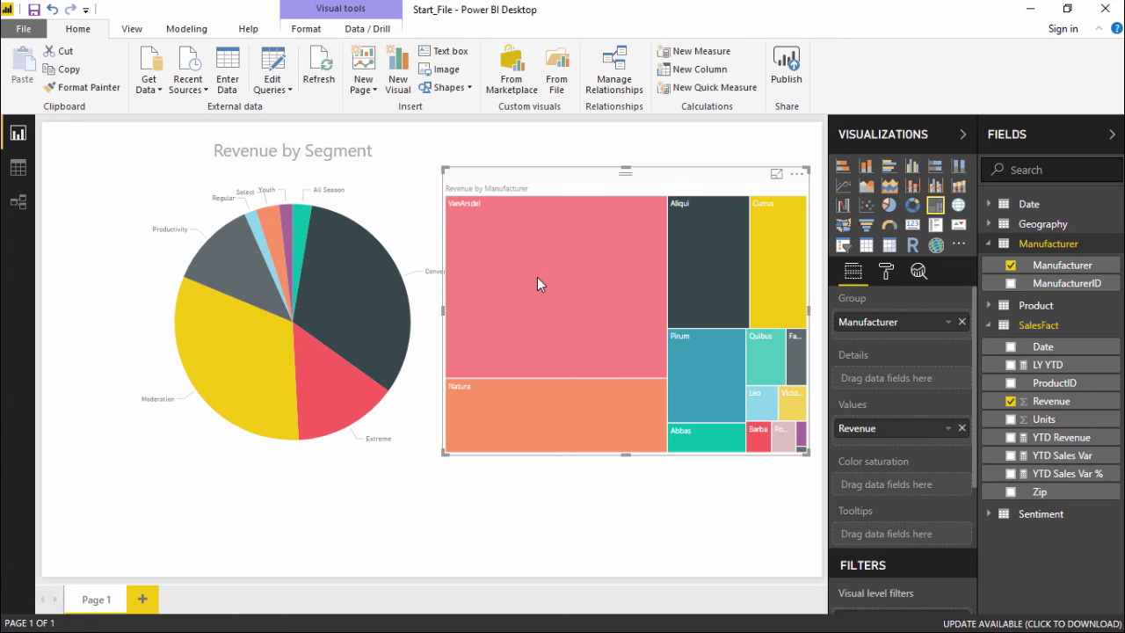
Step: Shrink the pie chart in the page's upper-left corner, and move and enlarge the treemap to use the freed space
{"action": "mouse_move", "coordinate": [528, 255]}
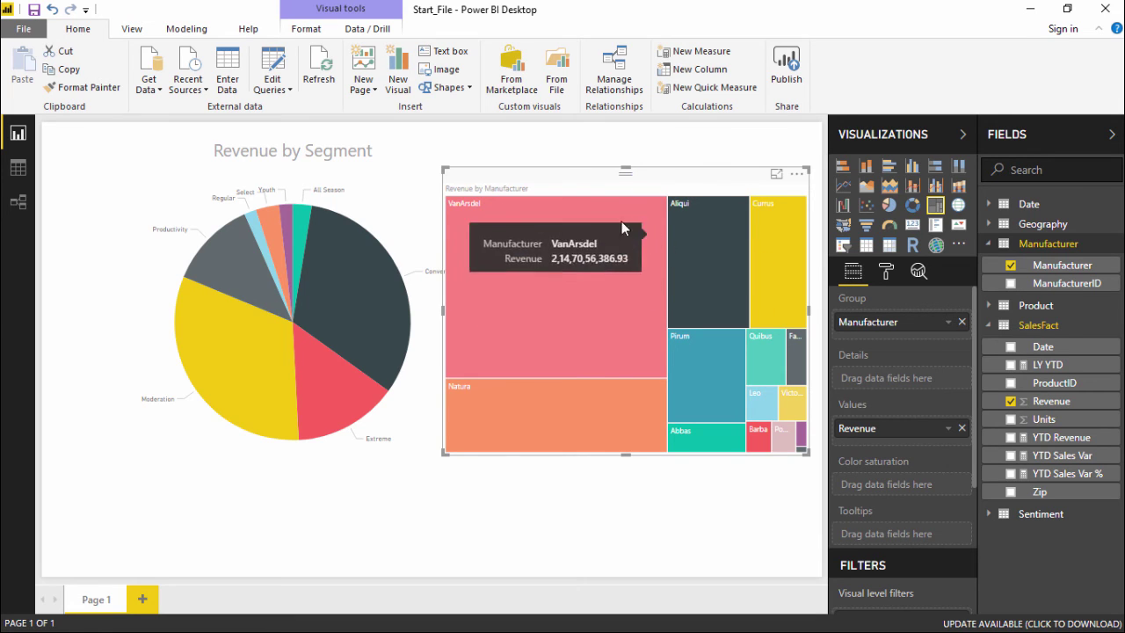
{"action": "left_click_drag", "start_coordinate": [411, 150], "coordinate": [194, 162]}
{"action": "left_click_drag", "start_coordinate": [43, 162], "coordinate": [87, 149]}
{"action": "left_click_drag", "start_coordinate": [552, 211], "coordinate": [483, 233]}
{"action": "left_click_drag", "start_coordinate": [736, 473], "coordinate": [794, 512]}
{"action": "mouse_move", "coordinate": [736, 439]}
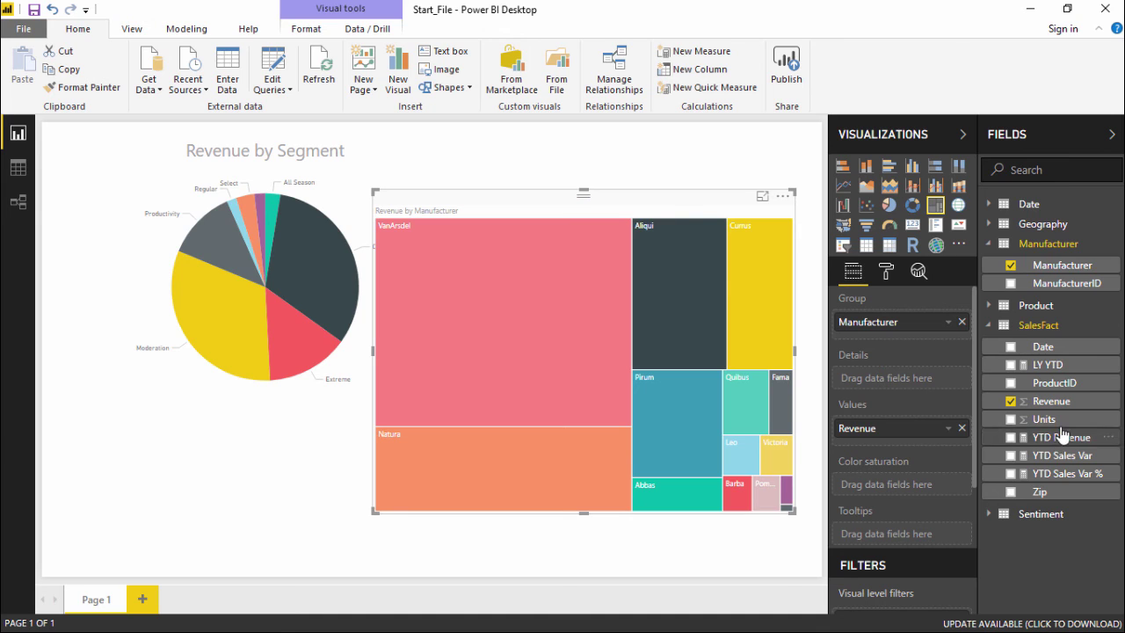
Step: Set Units as the treemap's color saturation and shift the treemap up and away from the pie chart
{"action": "left_click_drag", "start_coordinate": [1046, 420], "coordinate": [905, 486]}
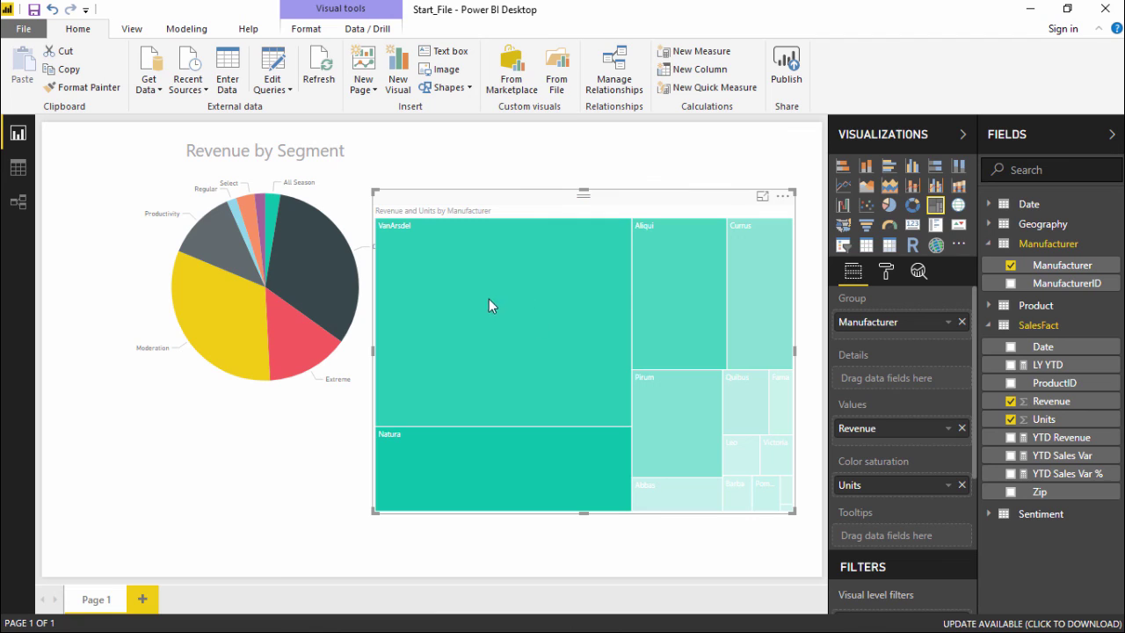
{"action": "mouse_move", "coordinate": [440, 268]}
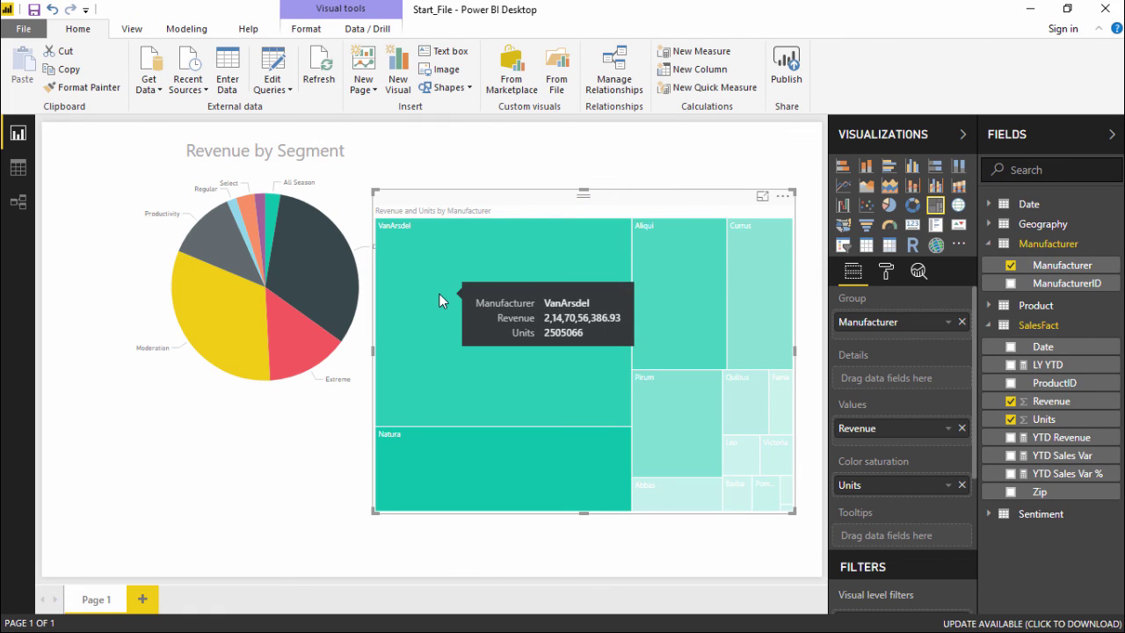
{"action": "left_click_drag", "start_coordinate": [477, 204], "coordinate": [500, 177]}
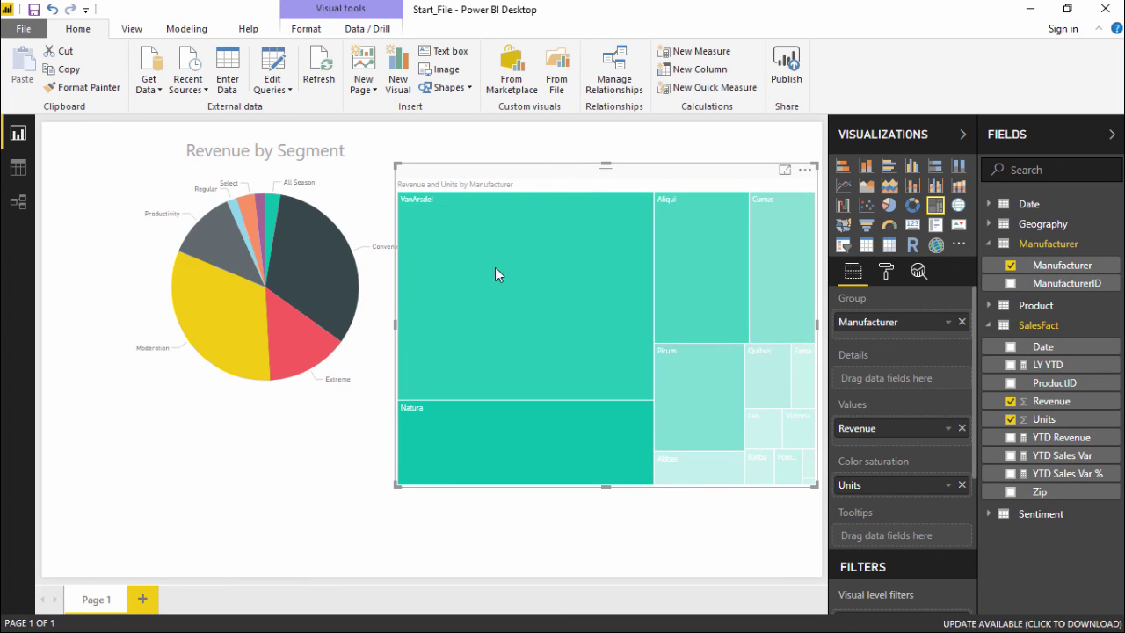
Step: Show the treemap's formatting options, compare them with the pie chart's, and reselect the treemap
{"action": "left_click", "coordinate": [886, 271]}
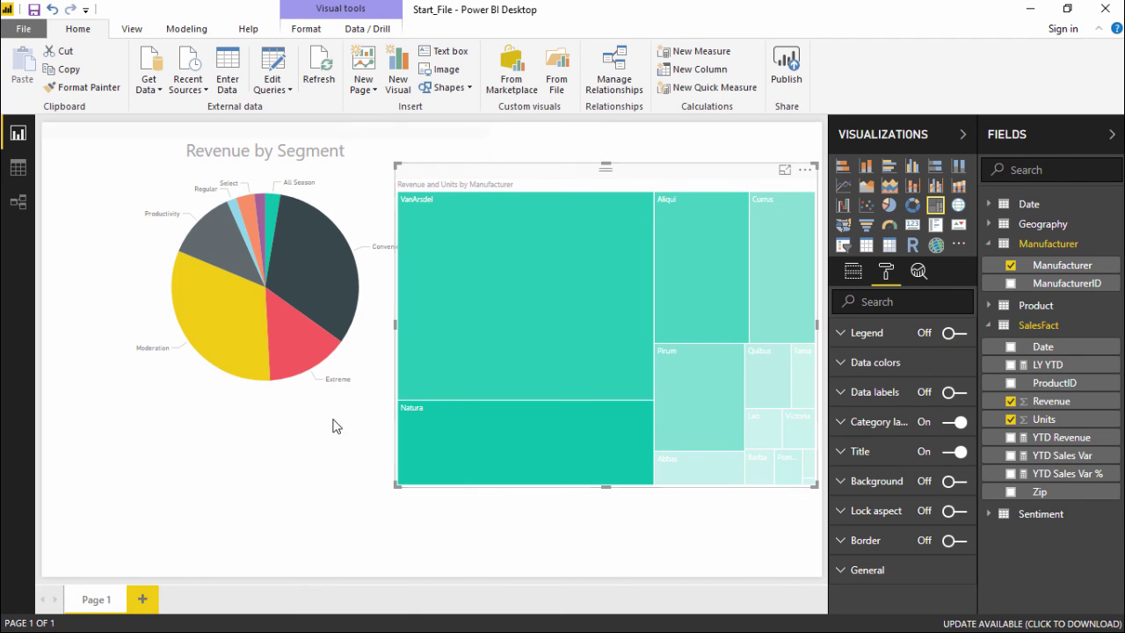
{"action": "left_click", "coordinate": [281, 407]}
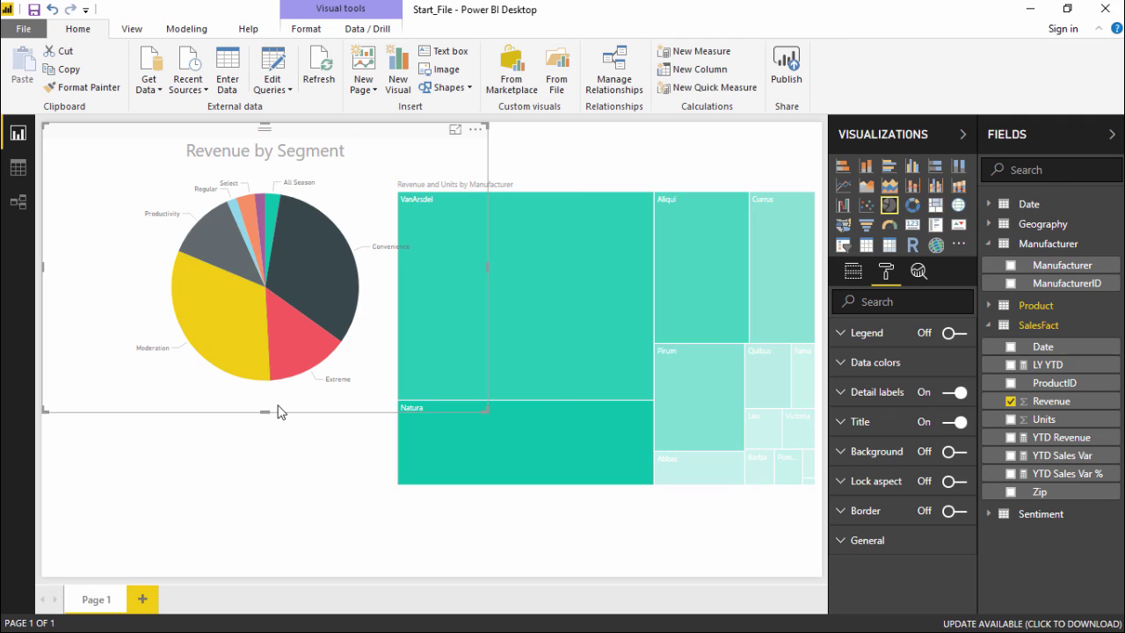
{"action": "left_click", "coordinate": [575, 173]}
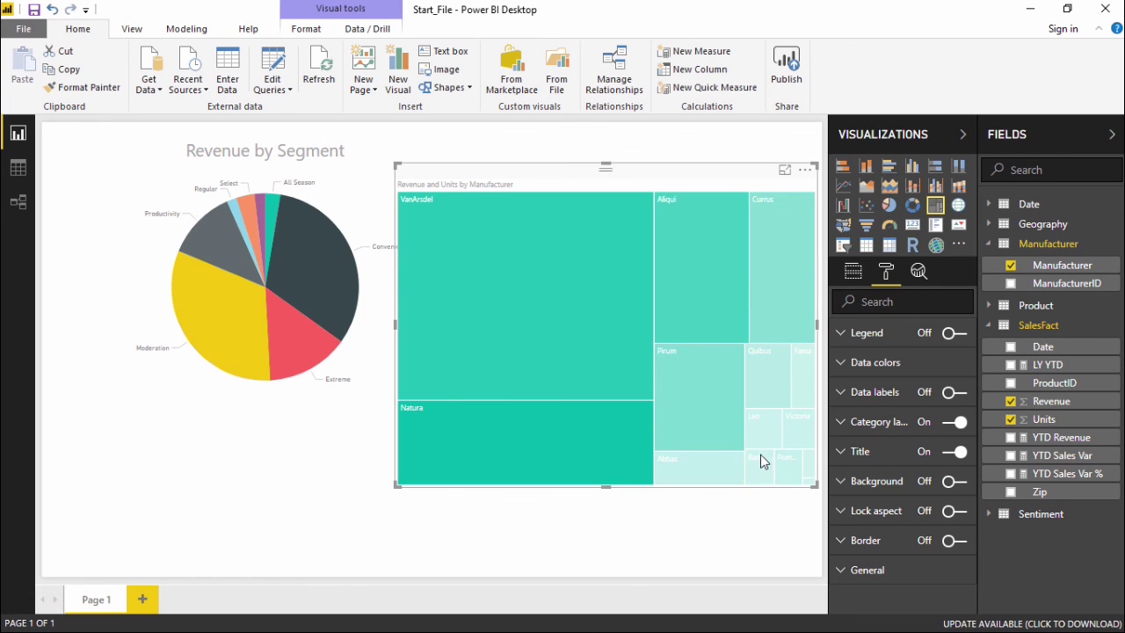
{"action": "mouse_move", "coordinate": [717, 480]}
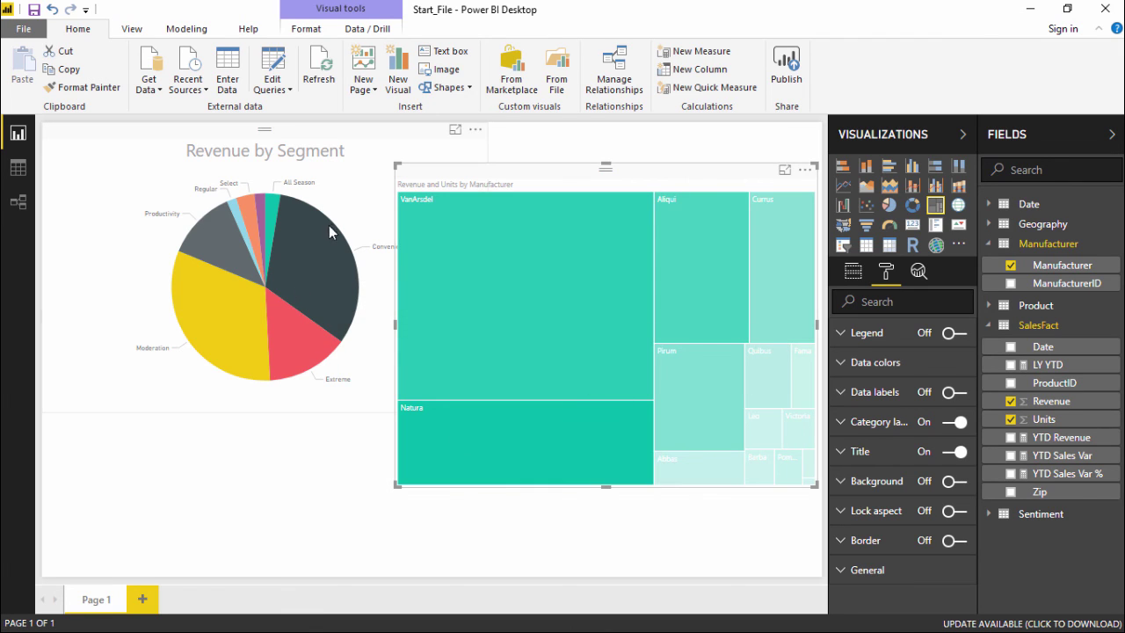
{"action": "mouse_move", "coordinate": [458, 207]}
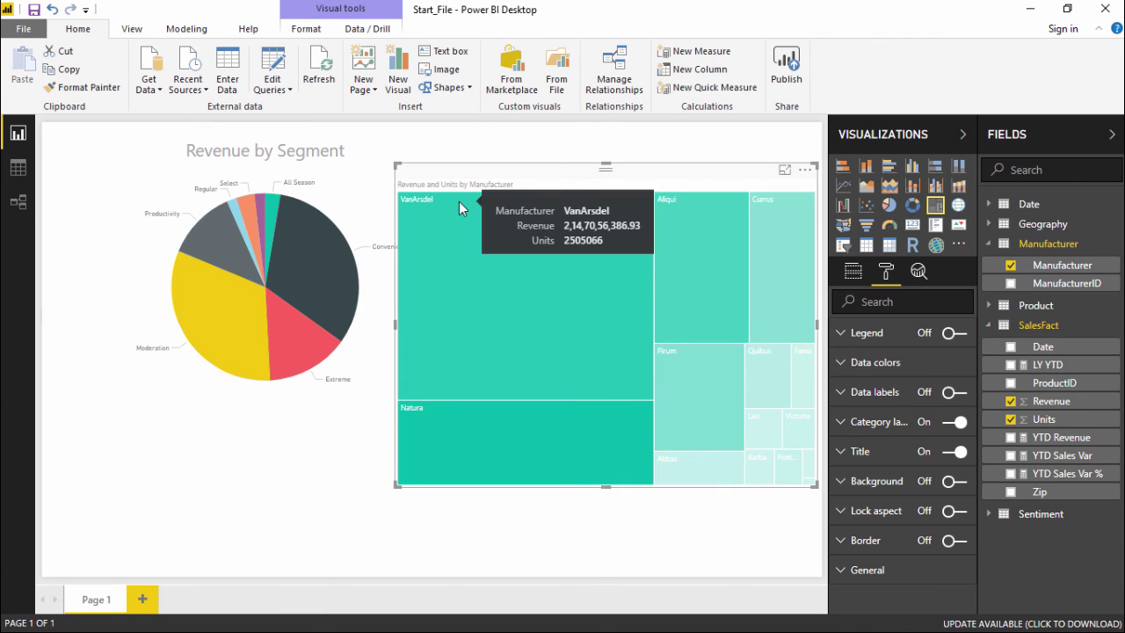